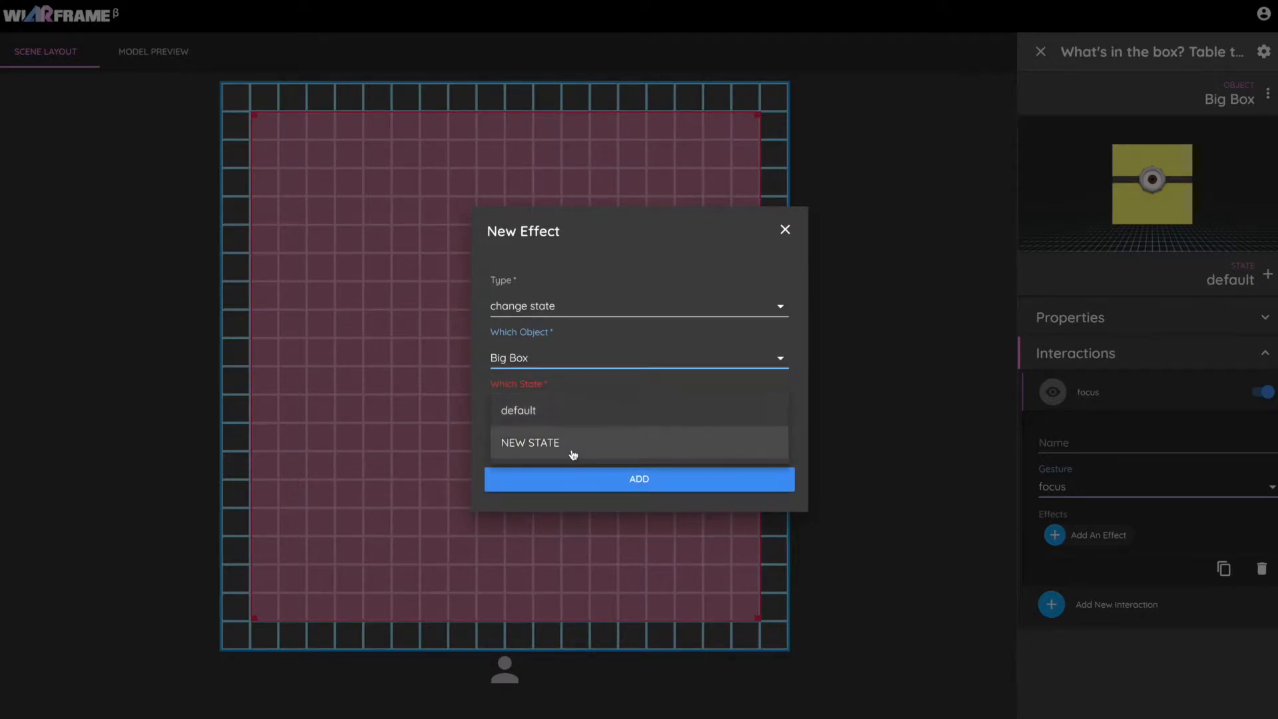
# Make Big Box's focus interaction switch it to a new state named "seen by user".
pyautogui.click(572, 443)
pyautogui.click(565, 436)
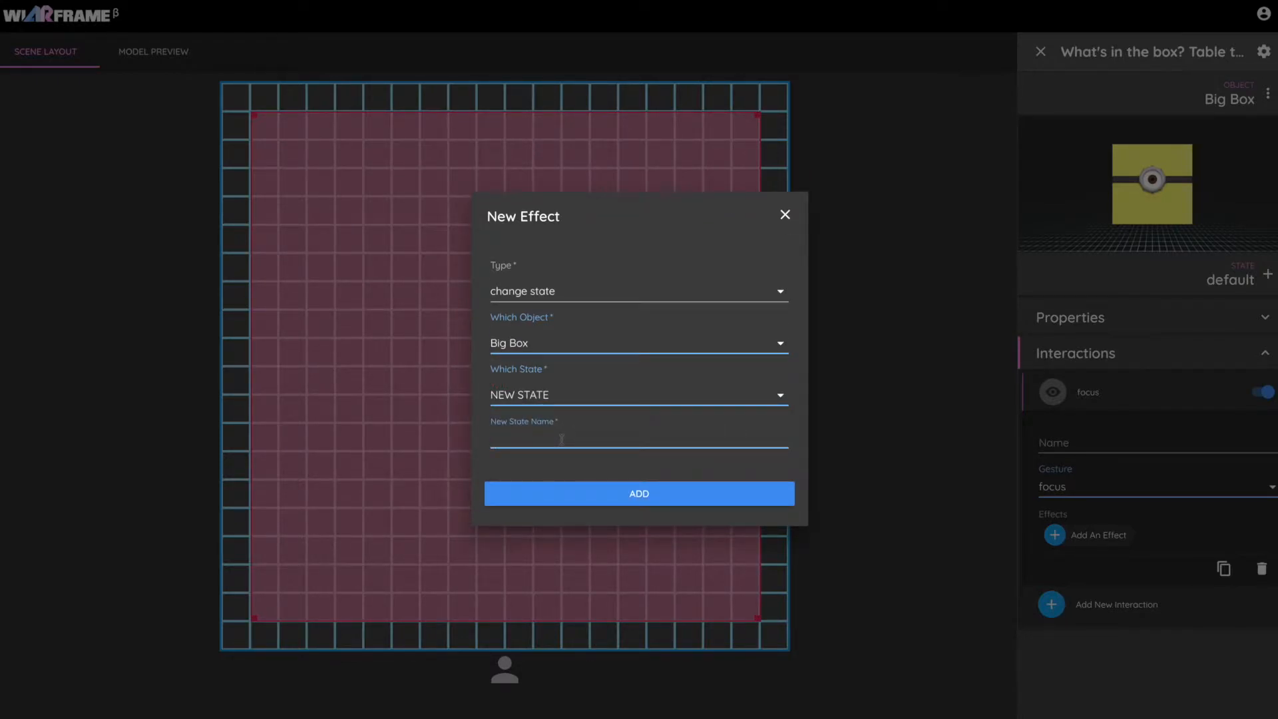
pyautogui.write('seen by user')
pyautogui.click(637, 488)
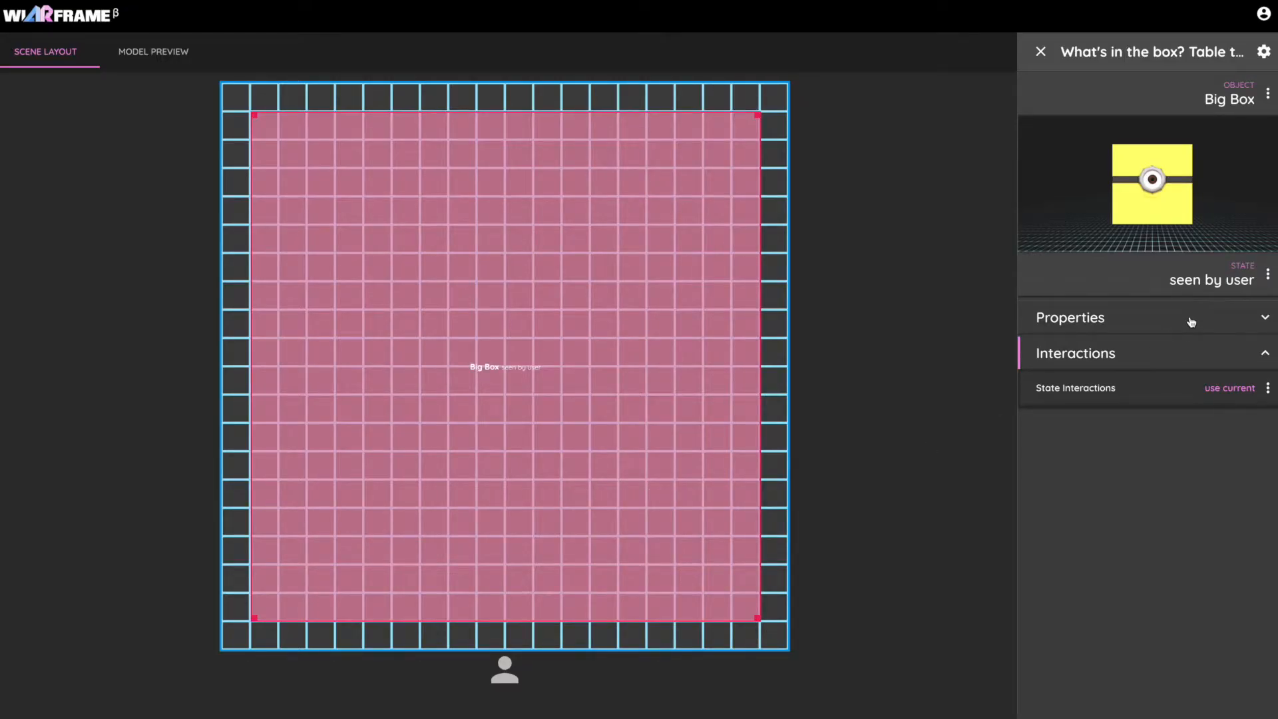
# Add a Rotation Velocity property to Big Box's "seen by user" state with a turn of 40°.
pyautogui.click(1191, 322)
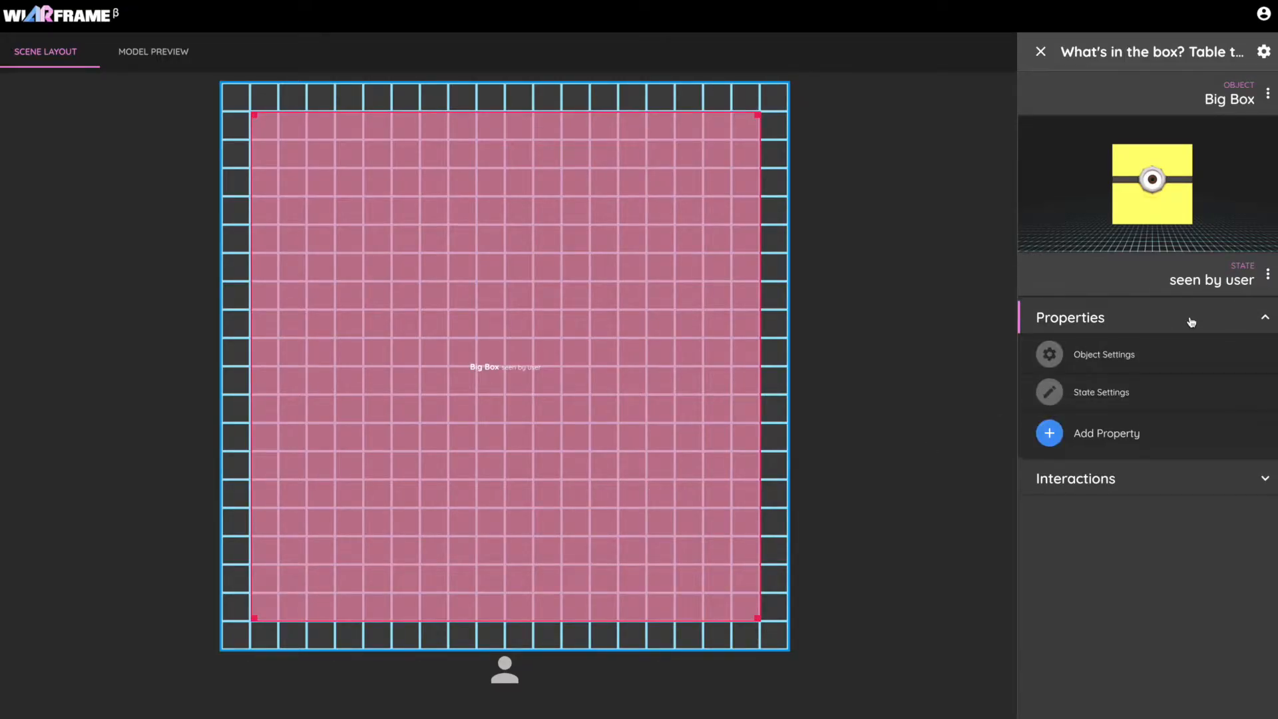
pyautogui.click(1126, 432)
pyautogui.scroll(-5, 1130, 479)
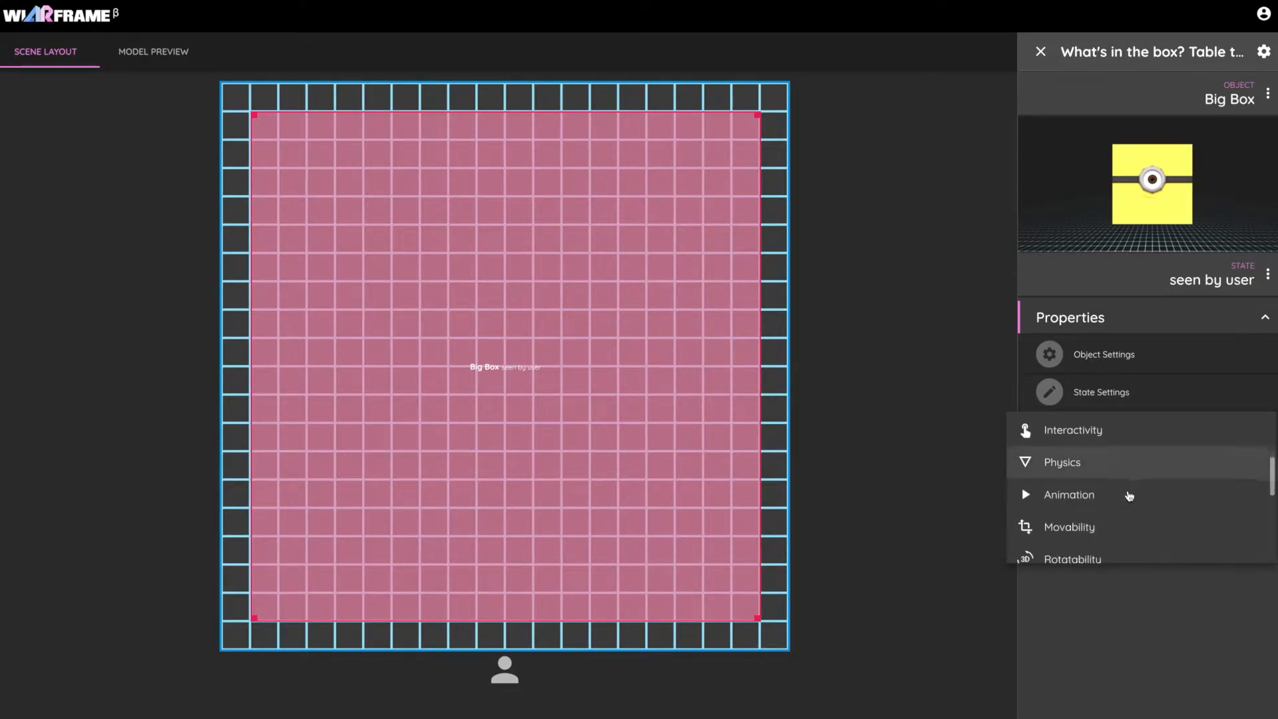
pyautogui.scroll(-2, 1130, 494)
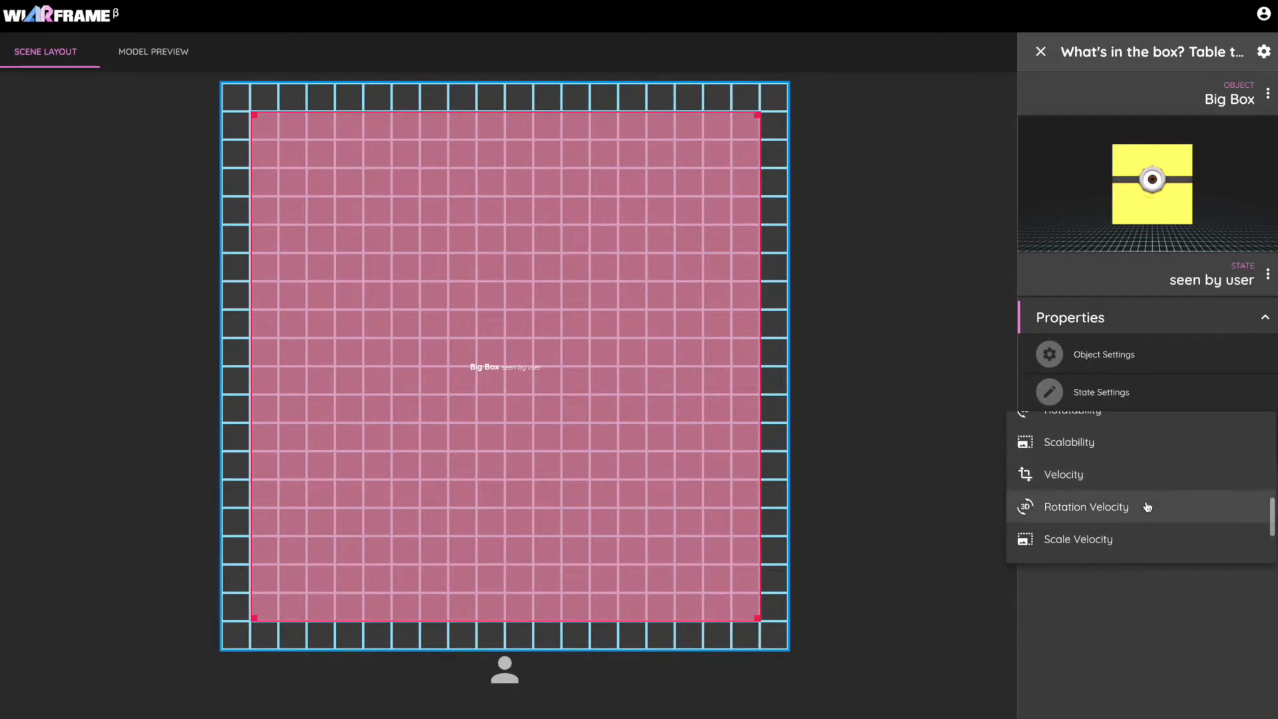
pyautogui.click(1142, 504)
pyautogui.moveTo(1164, 471); pyautogui.dragTo(1177, 471)
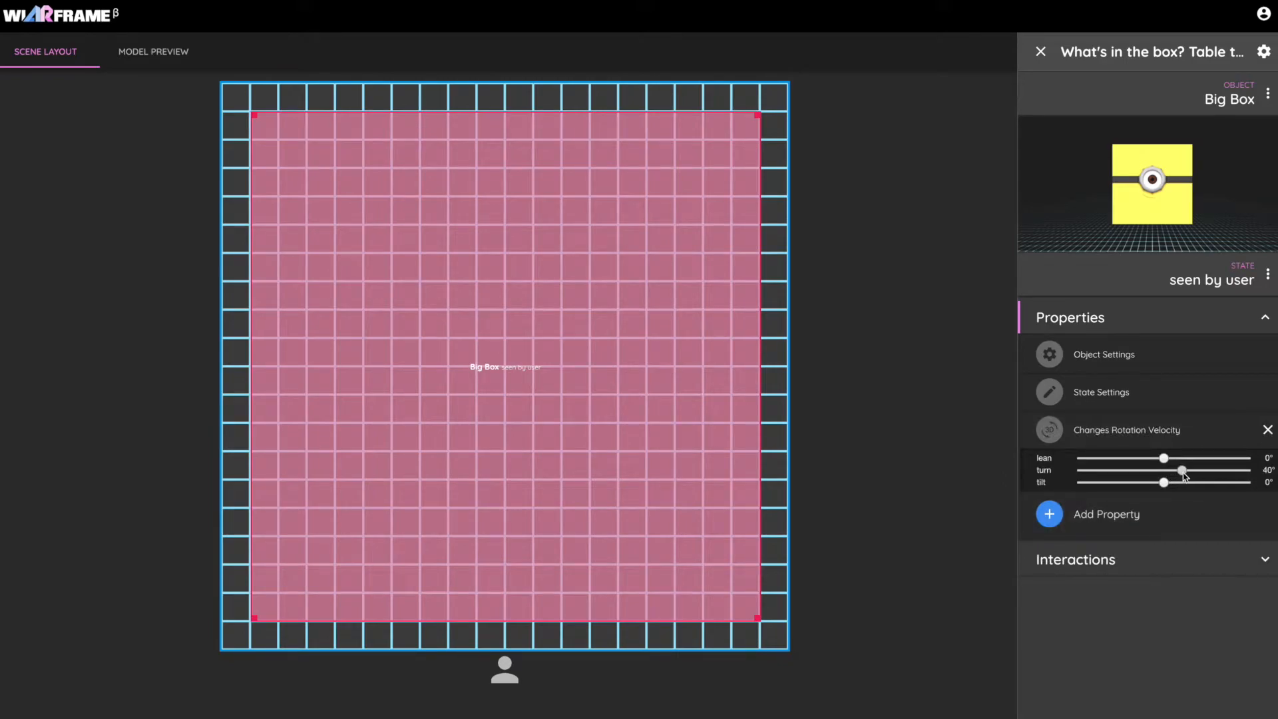
# Set the "seen by user" state's interactions to custom and add a new tap interaction.
pyautogui.click(1123, 562)
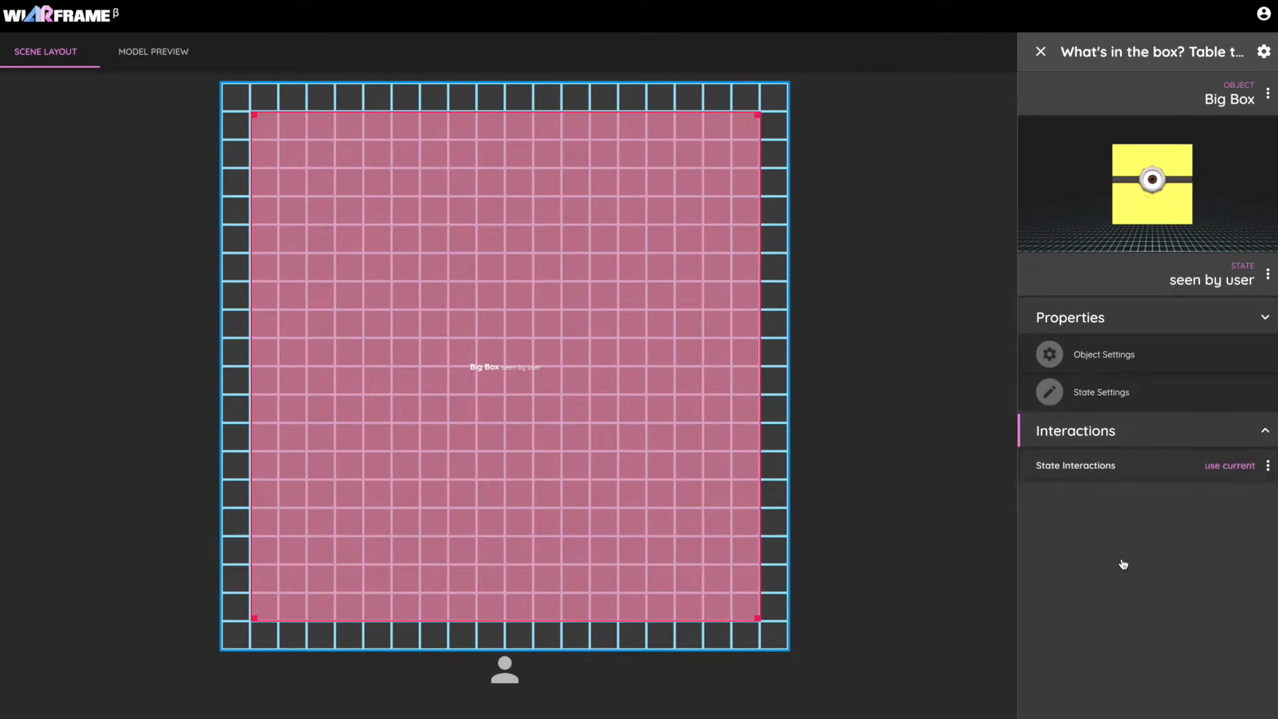
pyautogui.click(1237, 389)
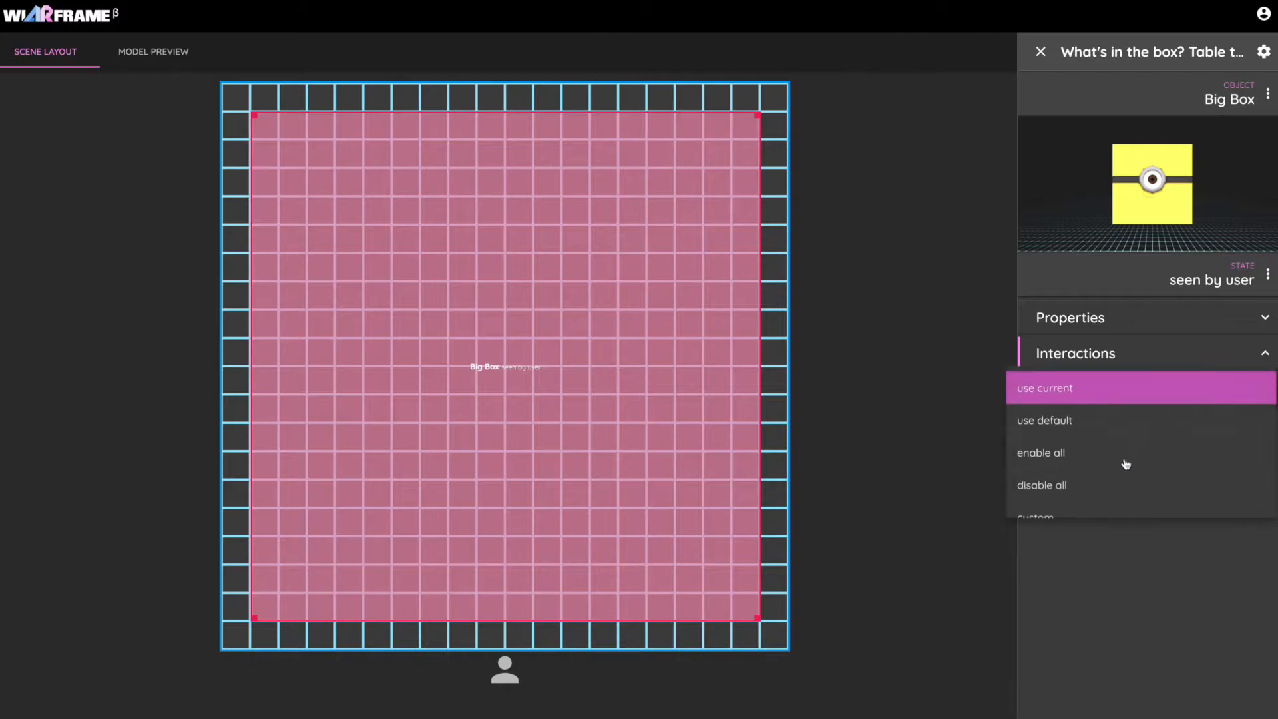
pyautogui.click(1081, 504)
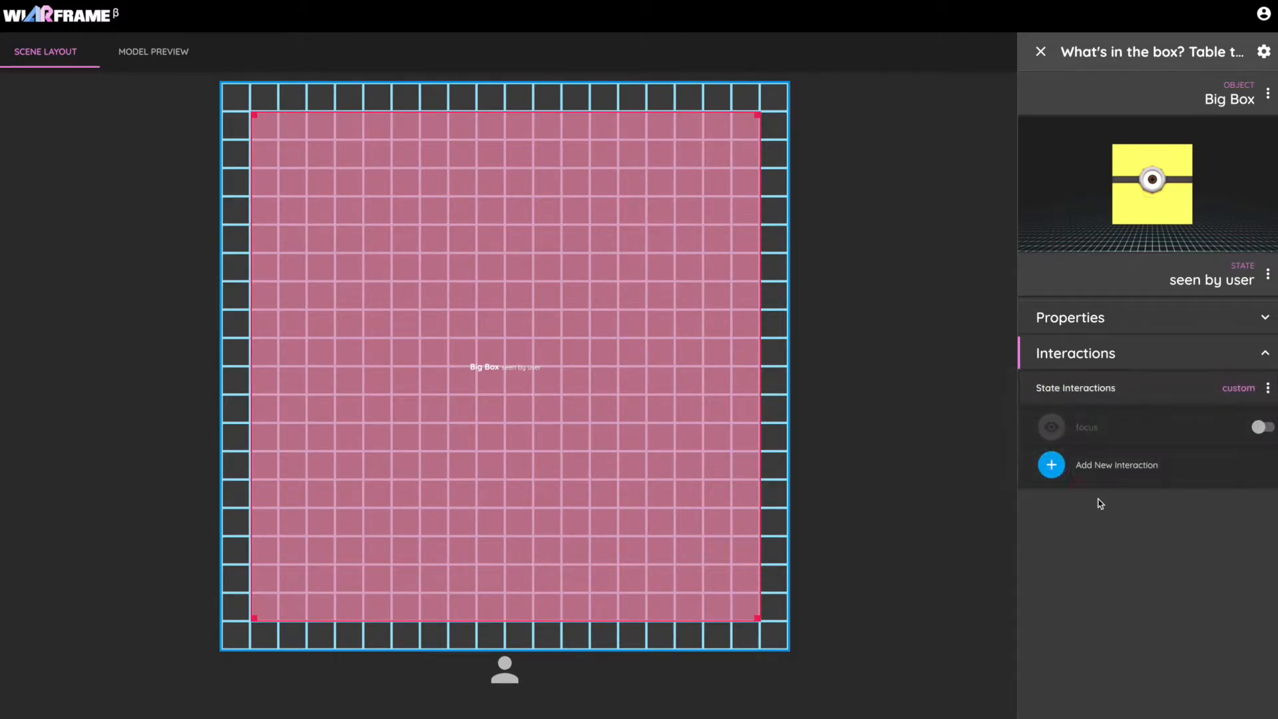
pyautogui.click(1124, 470)
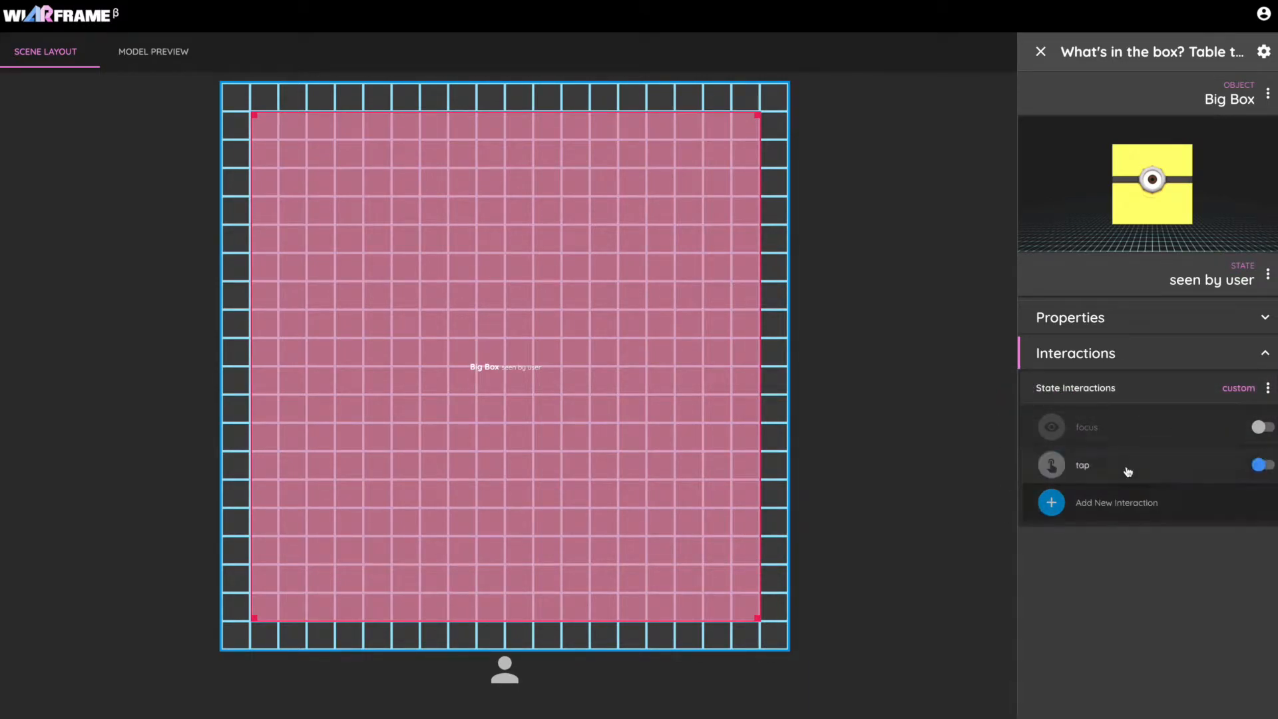
pyautogui.click(1185, 469)
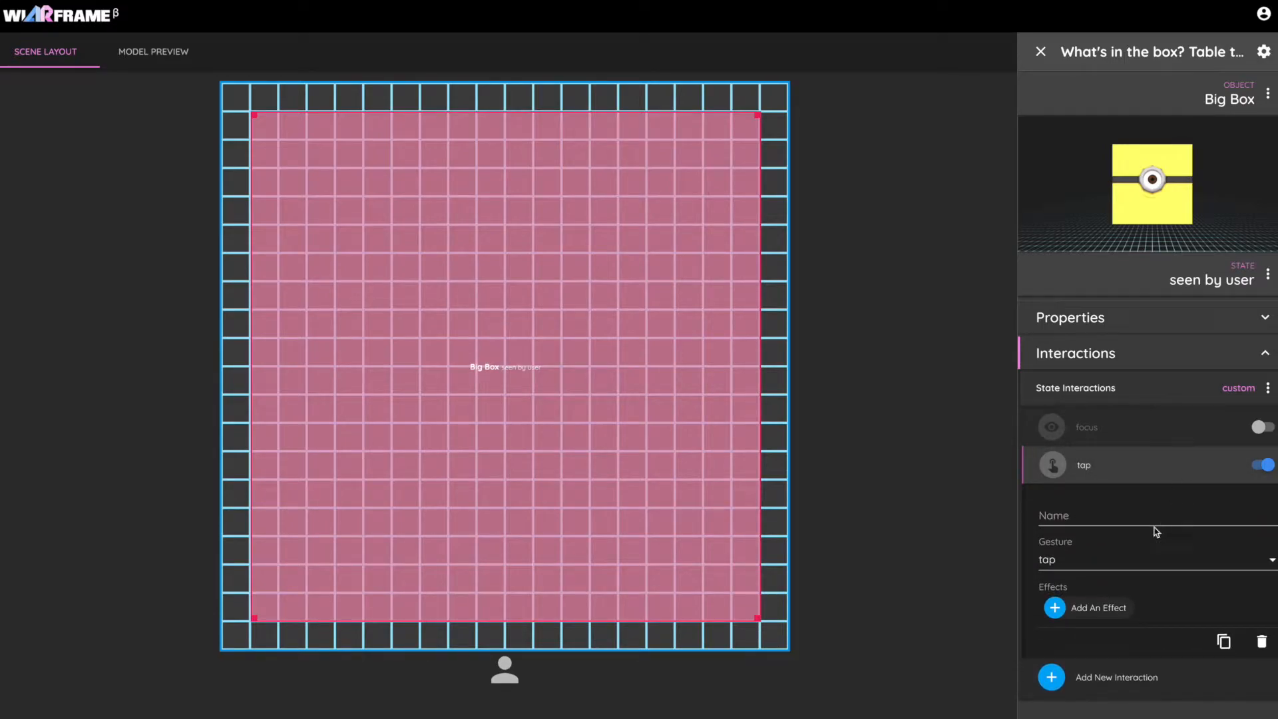
# Add a change-state effect to Big Box's tap interaction that switches Big Box to a new state named "hide".
pyautogui.click(1098, 607)
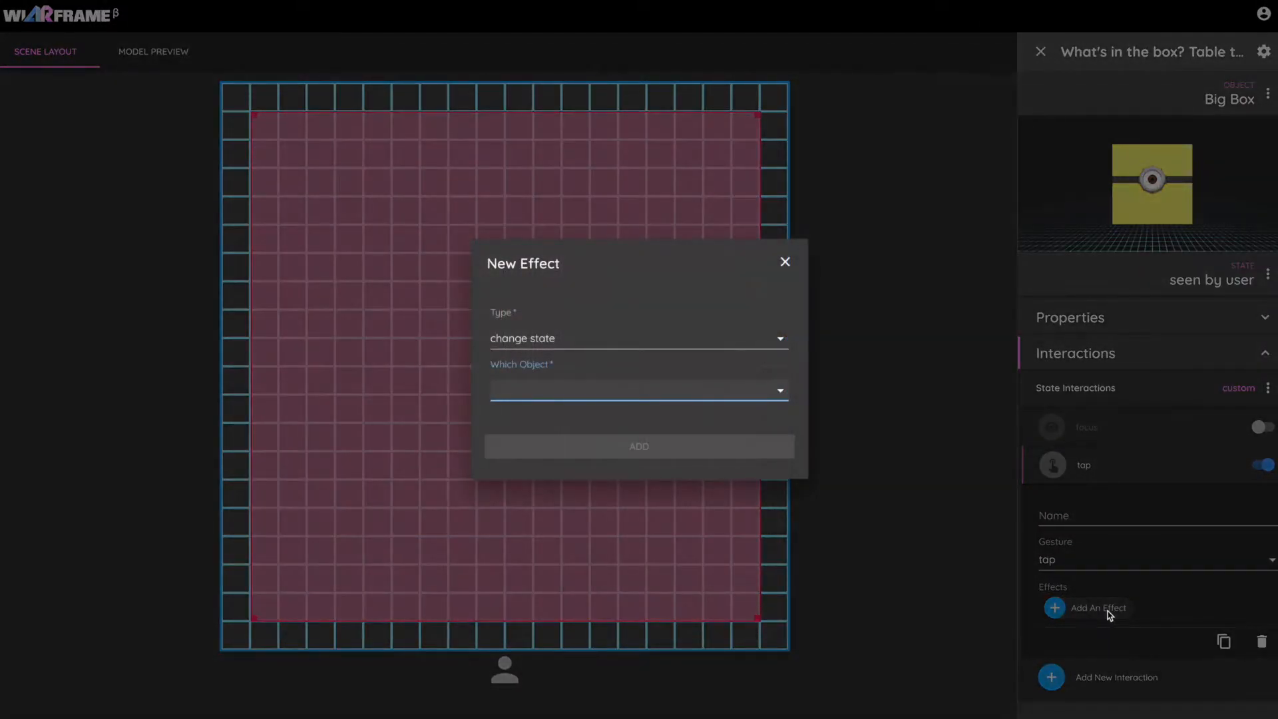
pyautogui.click(657, 395)
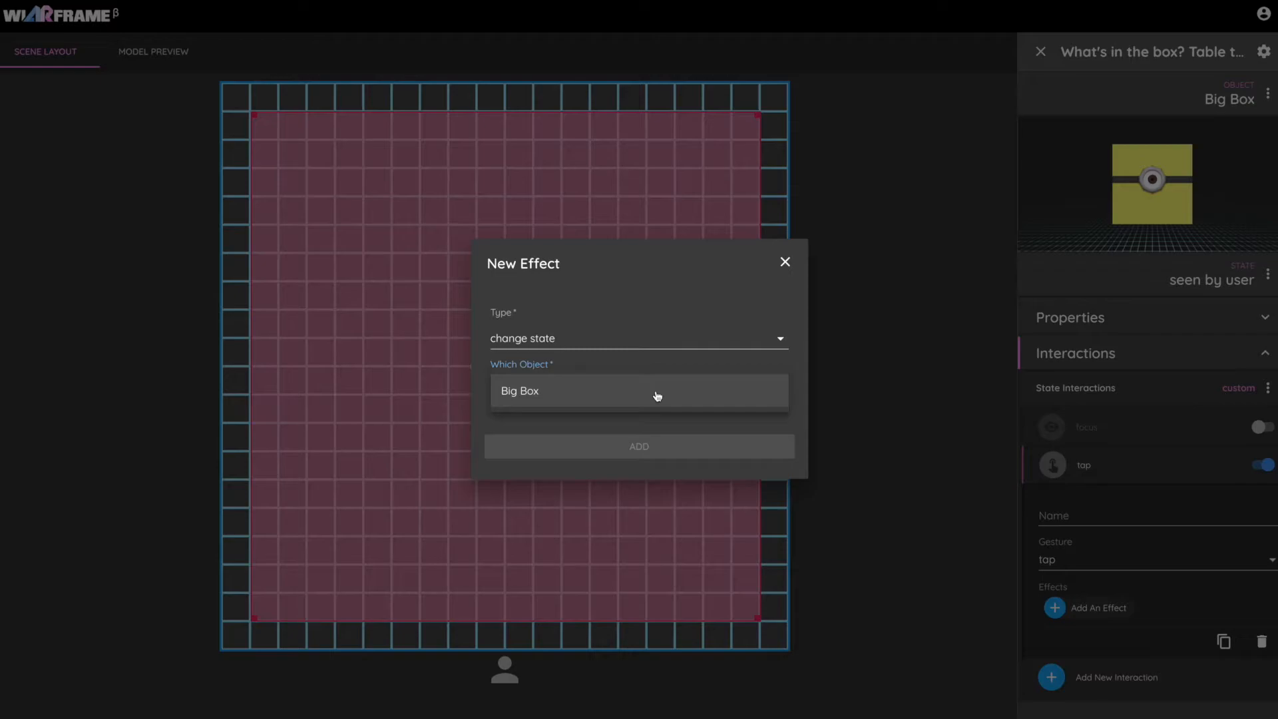
pyautogui.click(657, 395)
pyautogui.click(647, 411)
pyautogui.click(633, 473)
pyautogui.write('h')
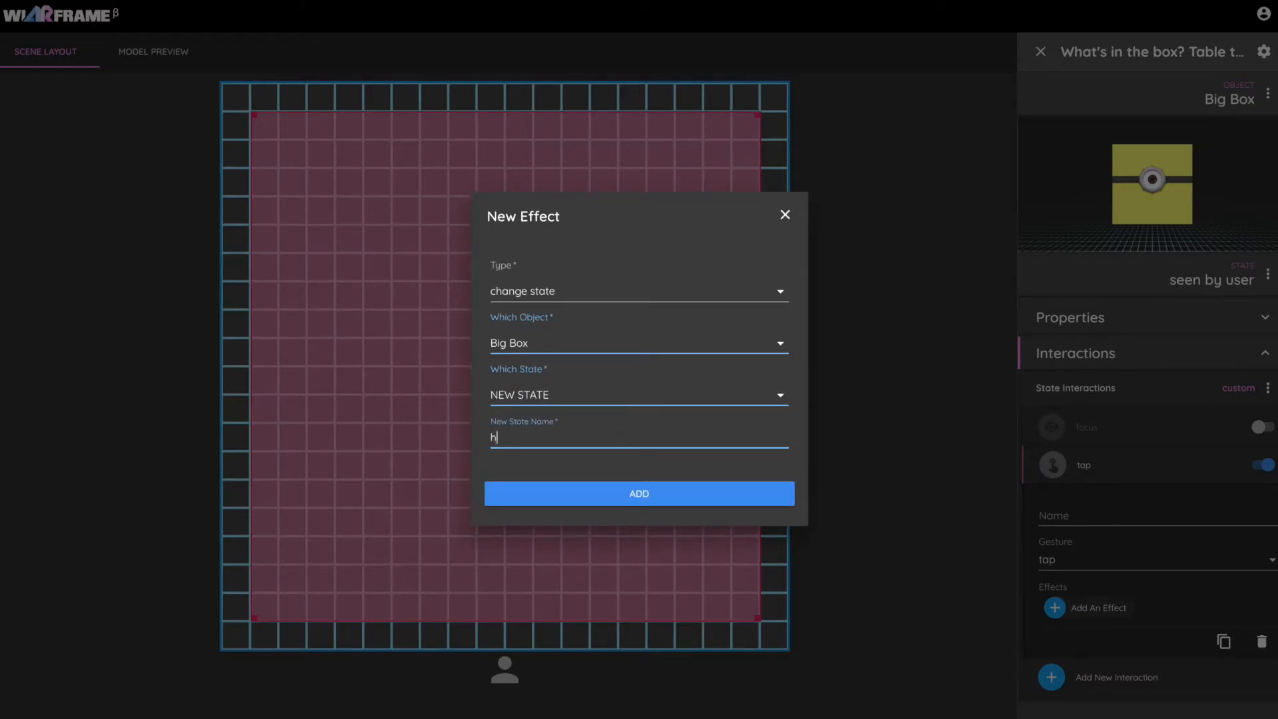
pyautogui.write('ide')
pyautogui.click(701, 493)
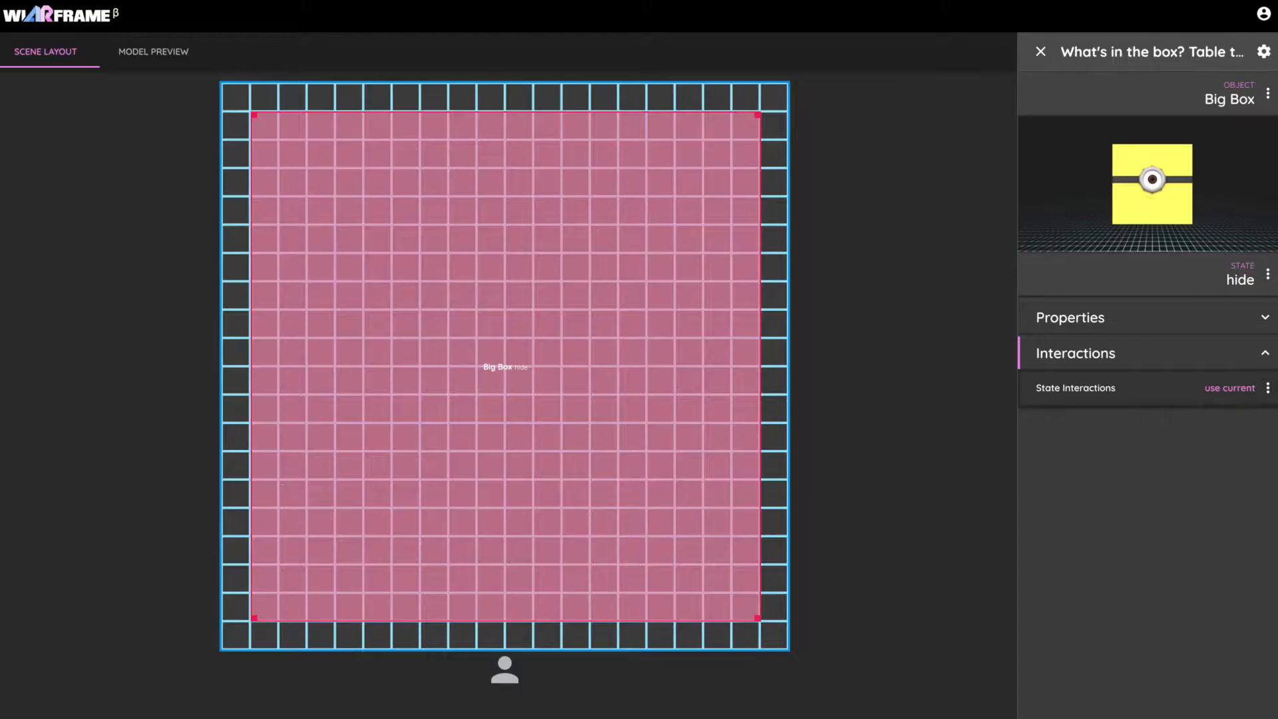
# Add a Velocity property to Big Box's hide state and set it to full upward motion.
pyautogui.click(1124, 328)
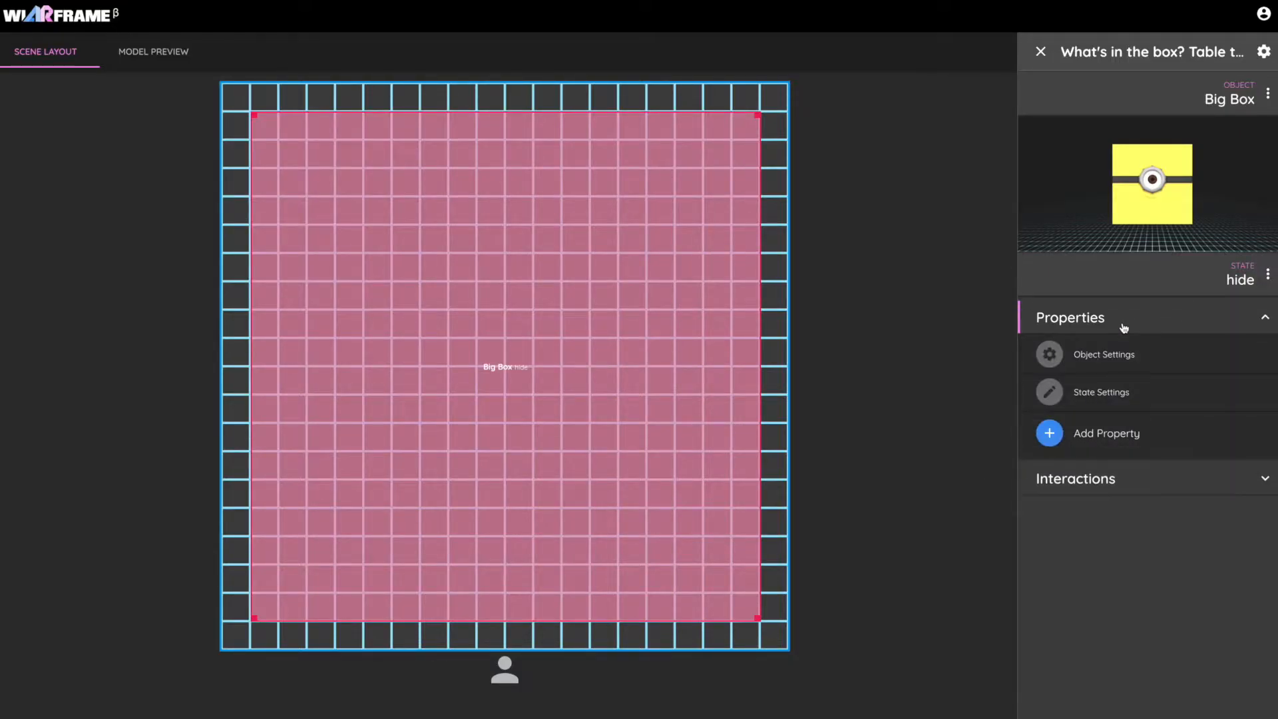
pyautogui.click(1139, 434)
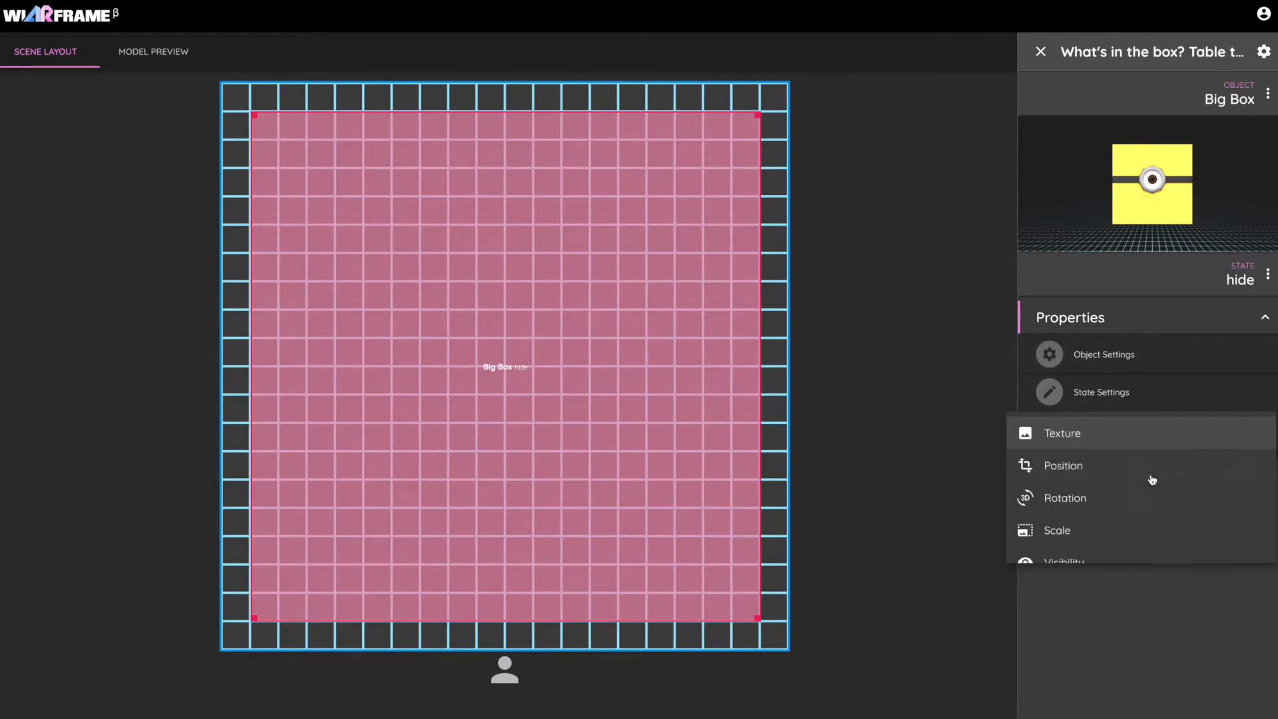
pyautogui.scroll(-5, 1154, 473)
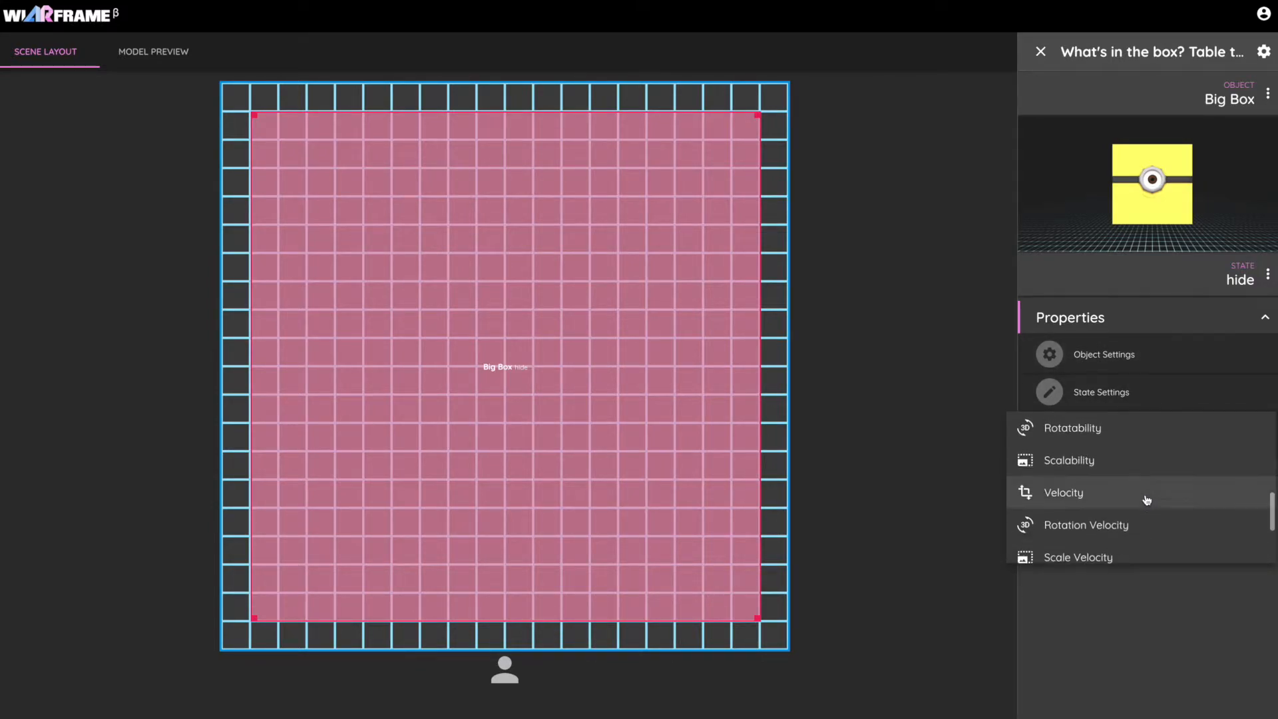
pyautogui.click(1146, 499)
pyautogui.moveTo(1163, 470); pyautogui.dragTo(1202, 471)
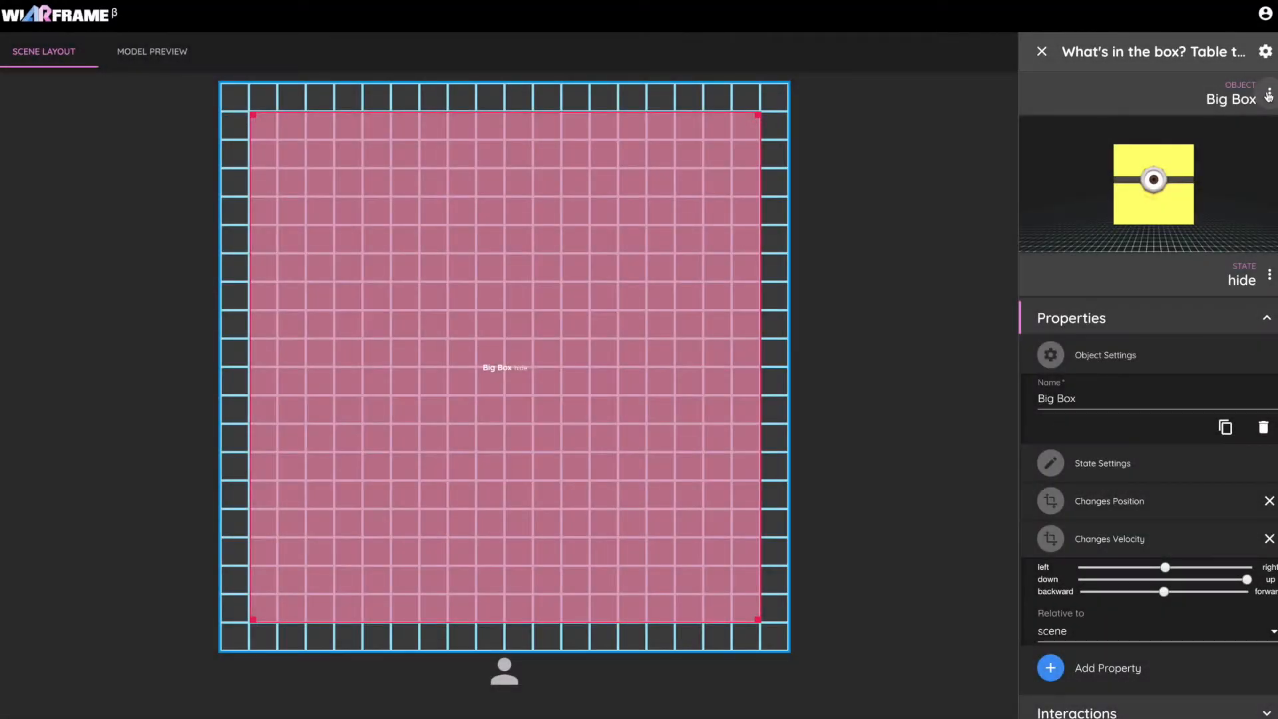
# Create a new model object named "Small Box".
pyautogui.click(1266, 93)
pyautogui.click(1183, 126)
pyautogui.click(593, 336)
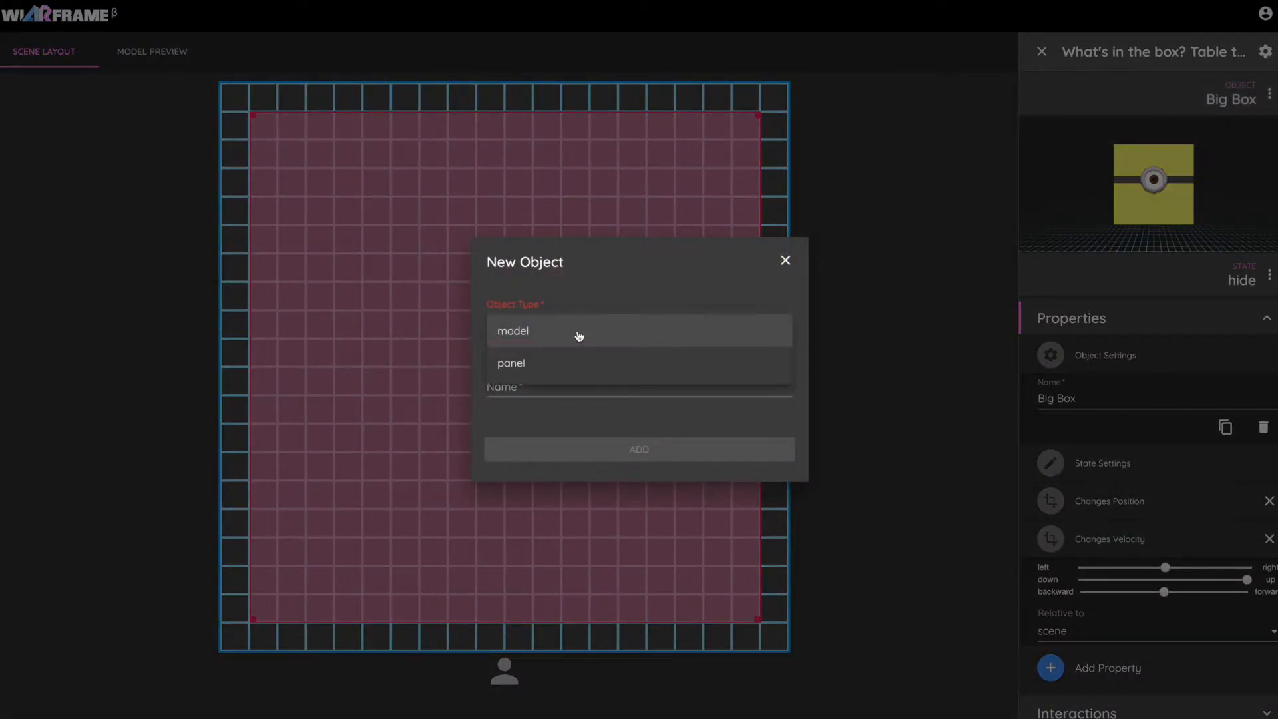
pyautogui.click(579, 334)
pyautogui.click(563, 381)
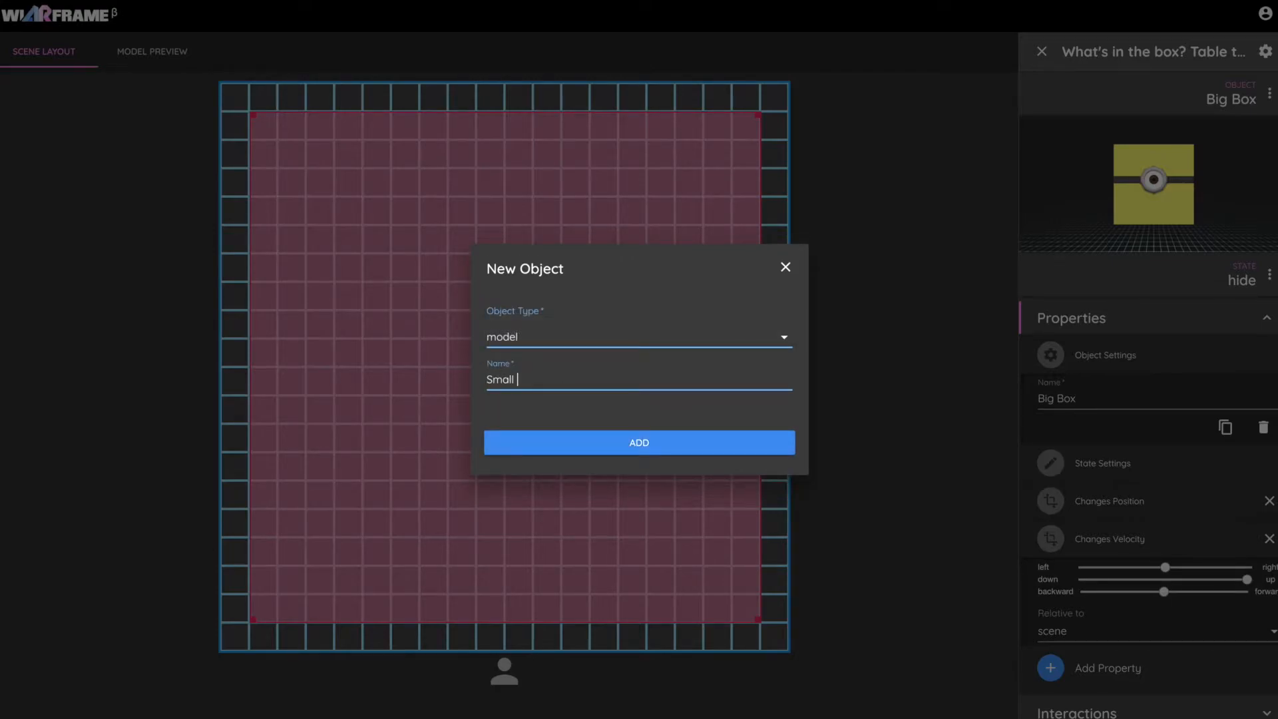
pyautogui.click(584, 444)
# Place the Small Box near the user's side of the scene, enlarge it, and apply the wooden crate texture.
pyautogui.moveTo(487, 396); pyautogui.dragTo(477, 550)
pyautogui.moveTo(547, 484); pyautogui.dragTo(591, 444)
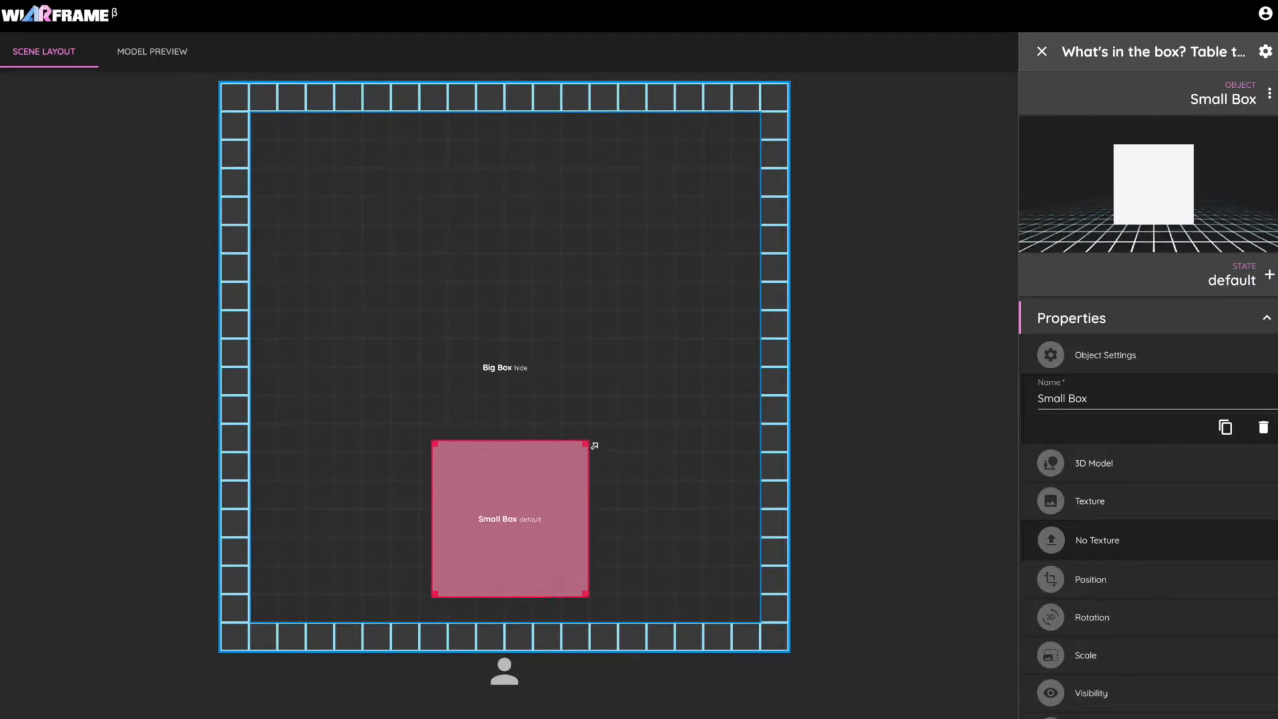
pyautogui.click(1102, 540)
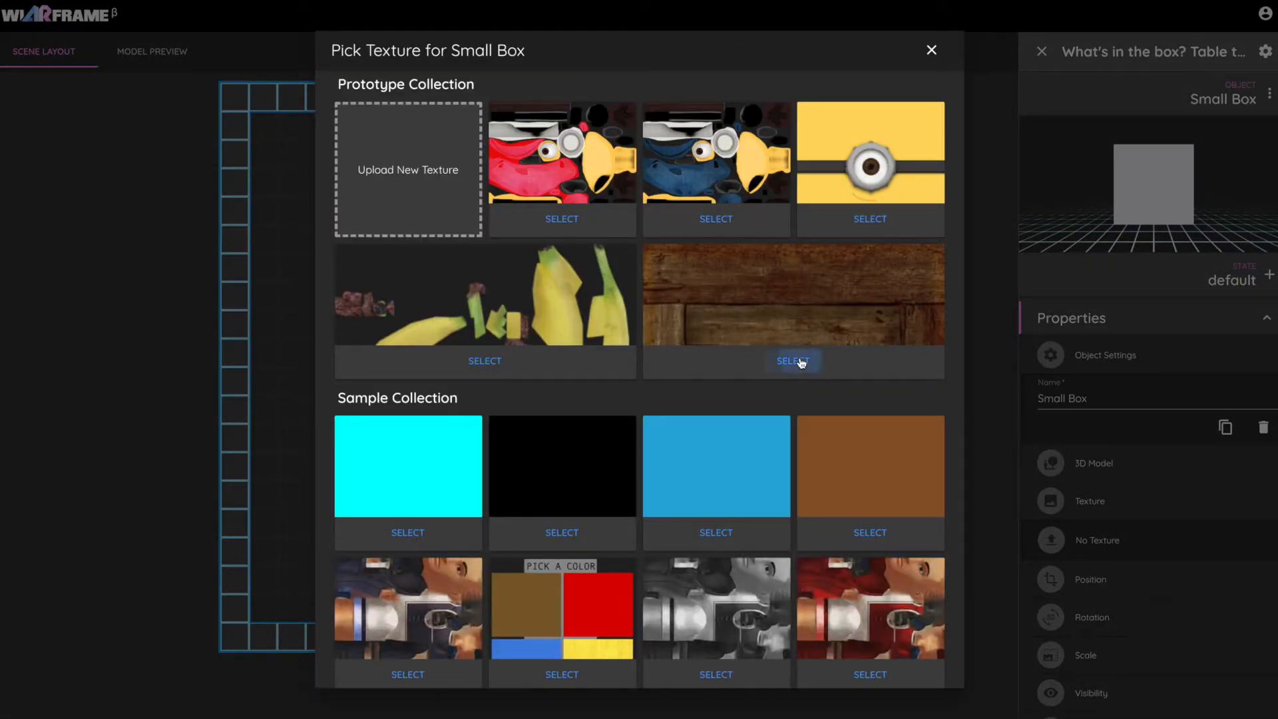
pyautogui.click(802, 361)
# Add a tap interaction to Small Box in its default state.
pyautogui.click(1175, 361)
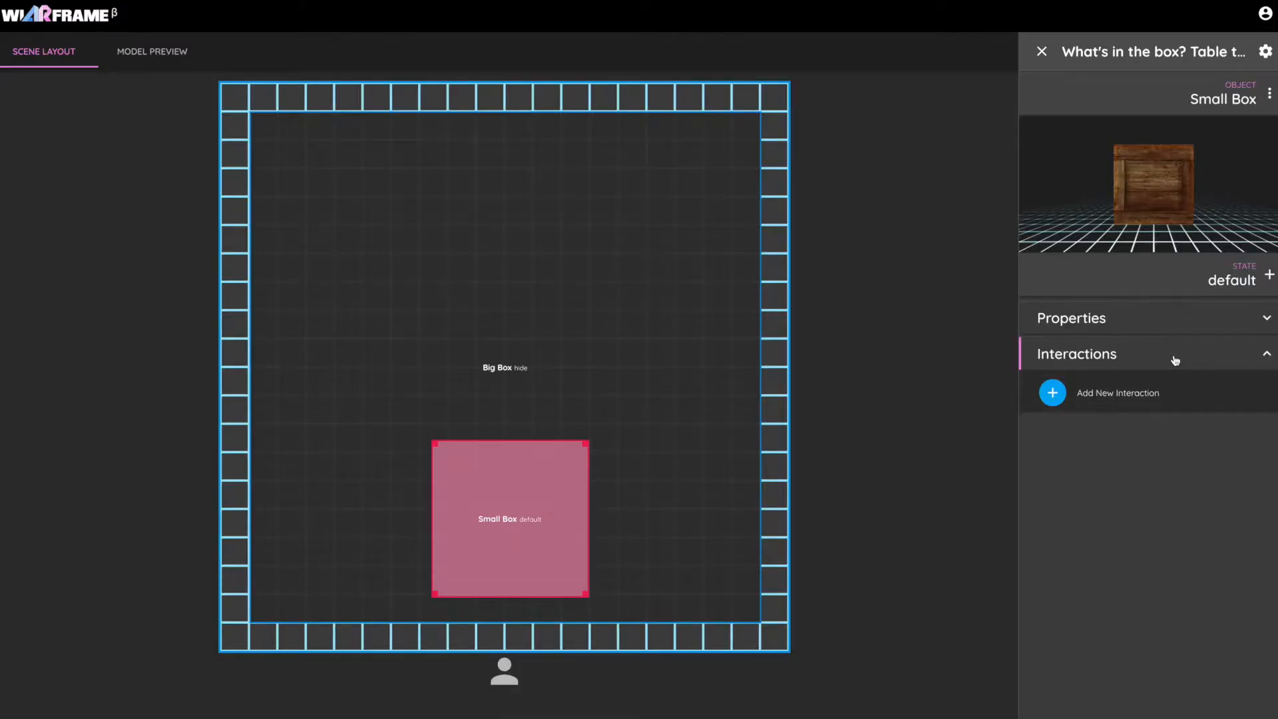
pyautogui.click(1101, 394)
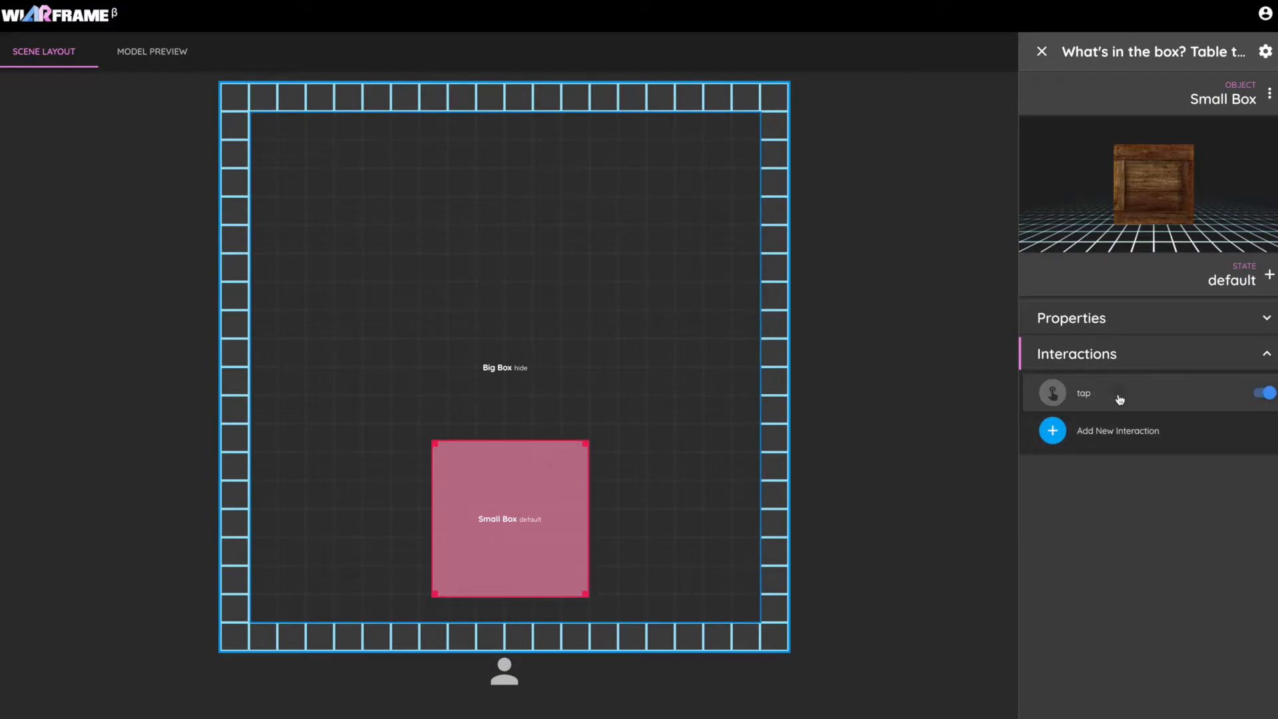
pyautogui.click(1119, 400)
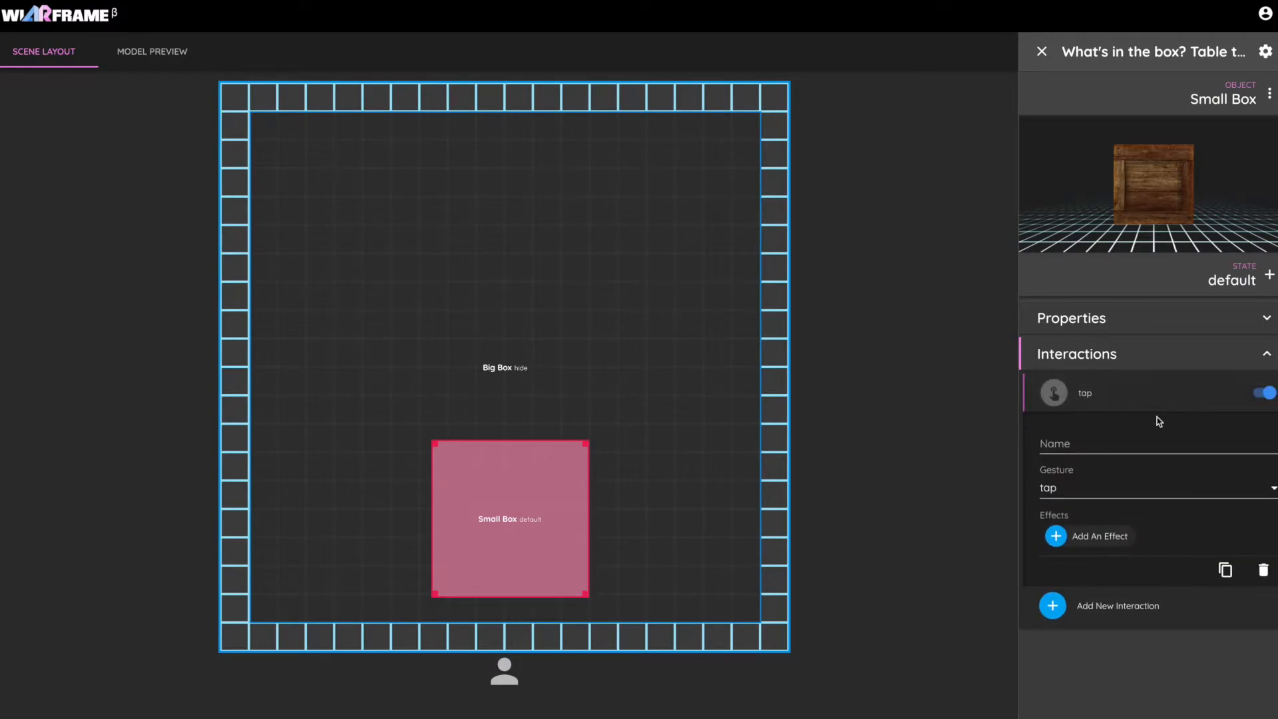
# Add a change-state effect to Small Box's tap interaction that switches Small Box to a new state named "hide".
pyautogui.click(1104, 538)
pyautogui.click(532, 394)
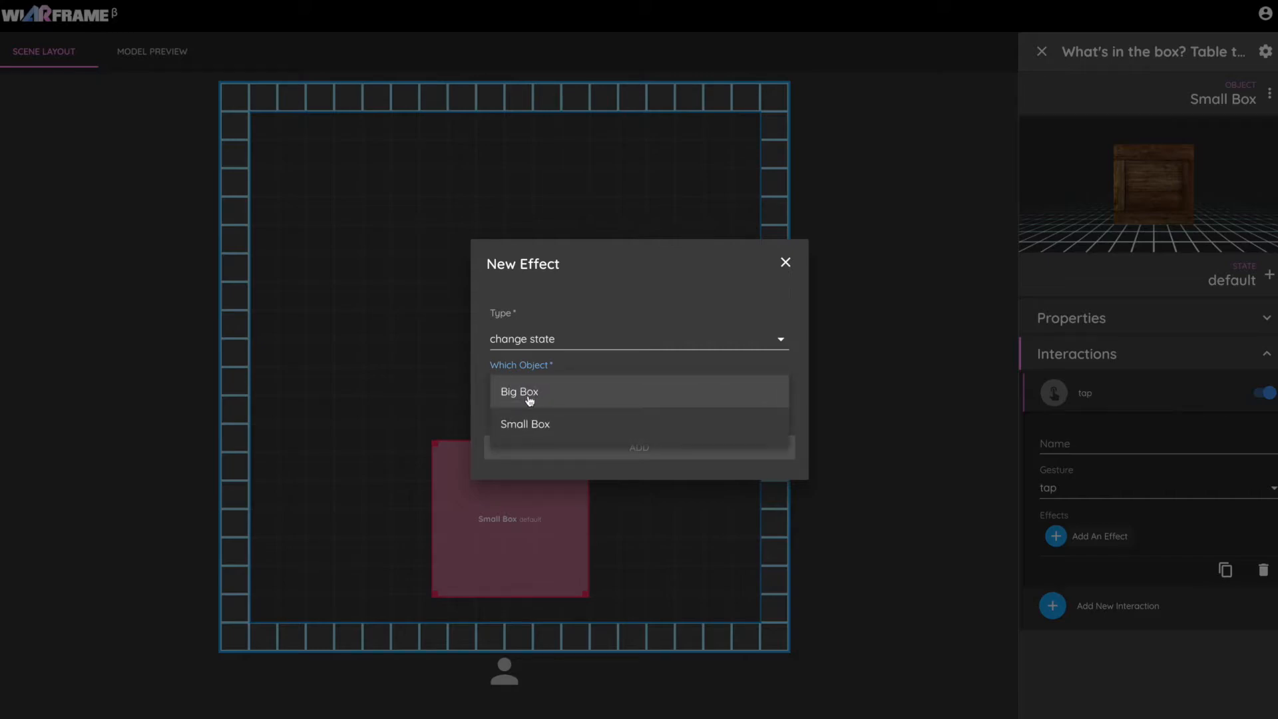
pyautogui.click(528, 423)
pyautogui.click(573, 416)
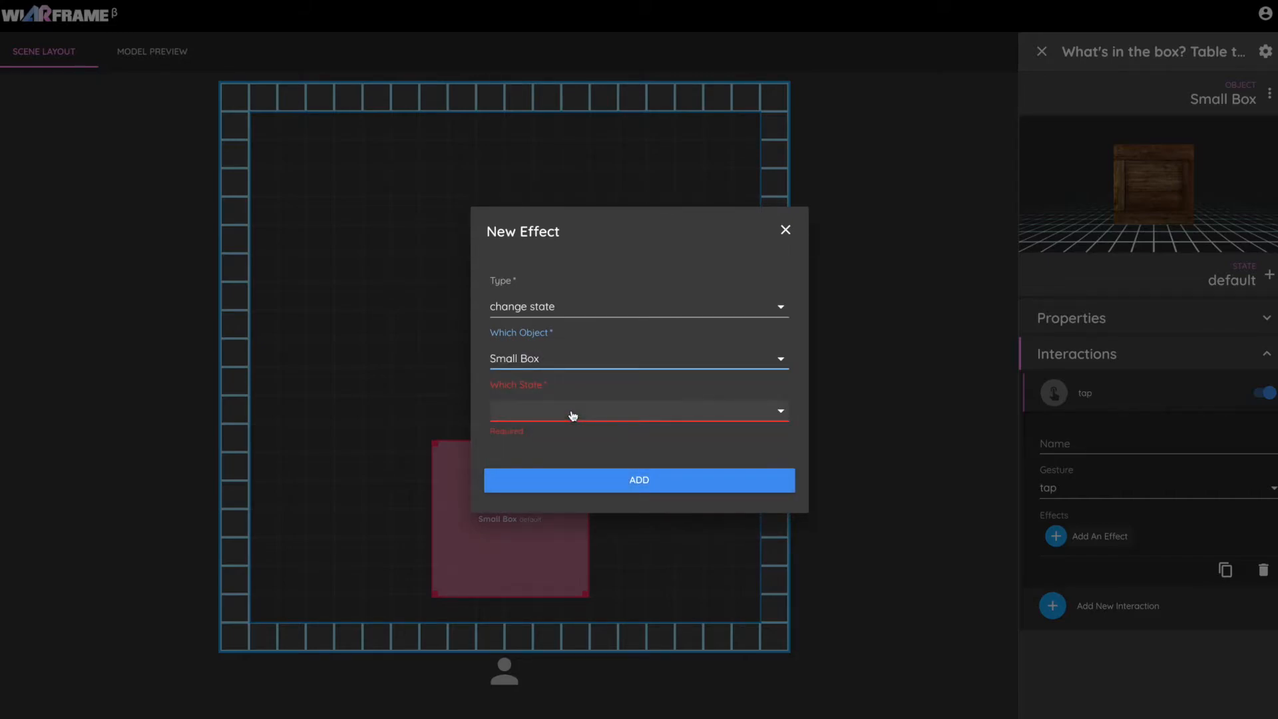
pyautogui.click(565, 446)
pyautogui.click(610, 494)
# Add a Velocity property to Small Box's hide state and set it to full upward motion.
pyautogui.click(1132, 439)
pyautogui.scroll(-5, 1131, 539)
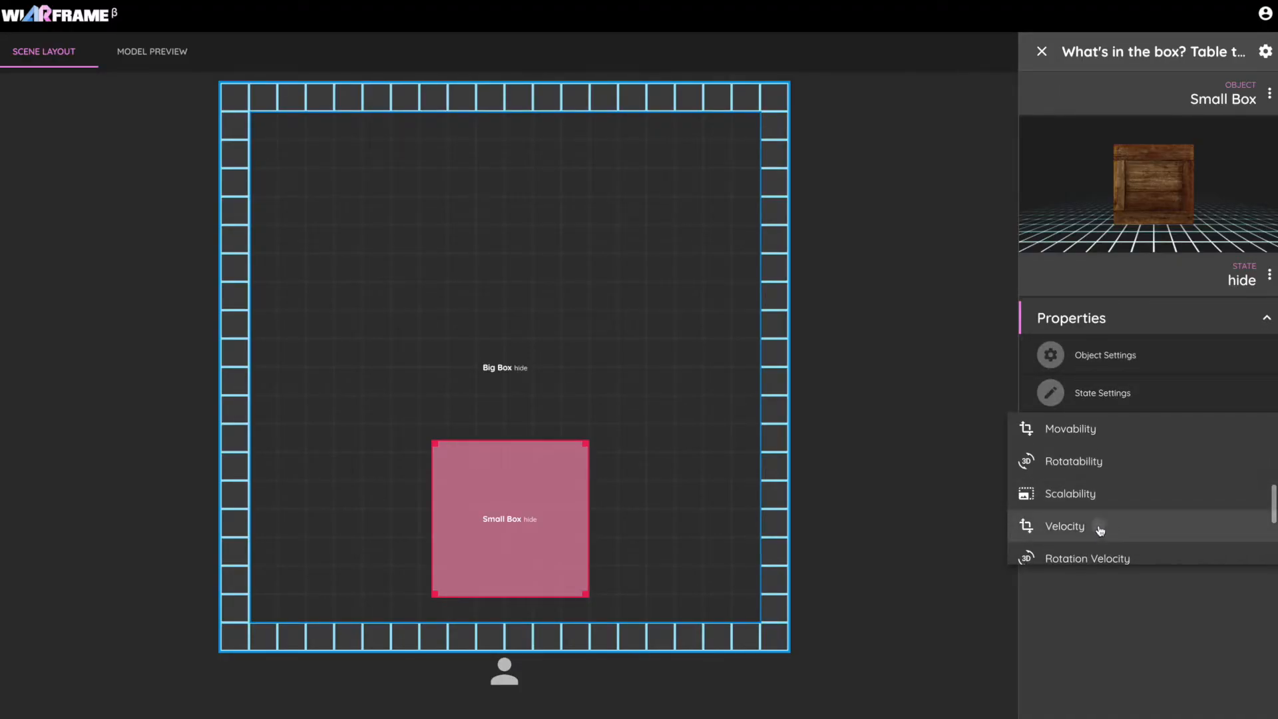
pyautogui.click(1064, 527)
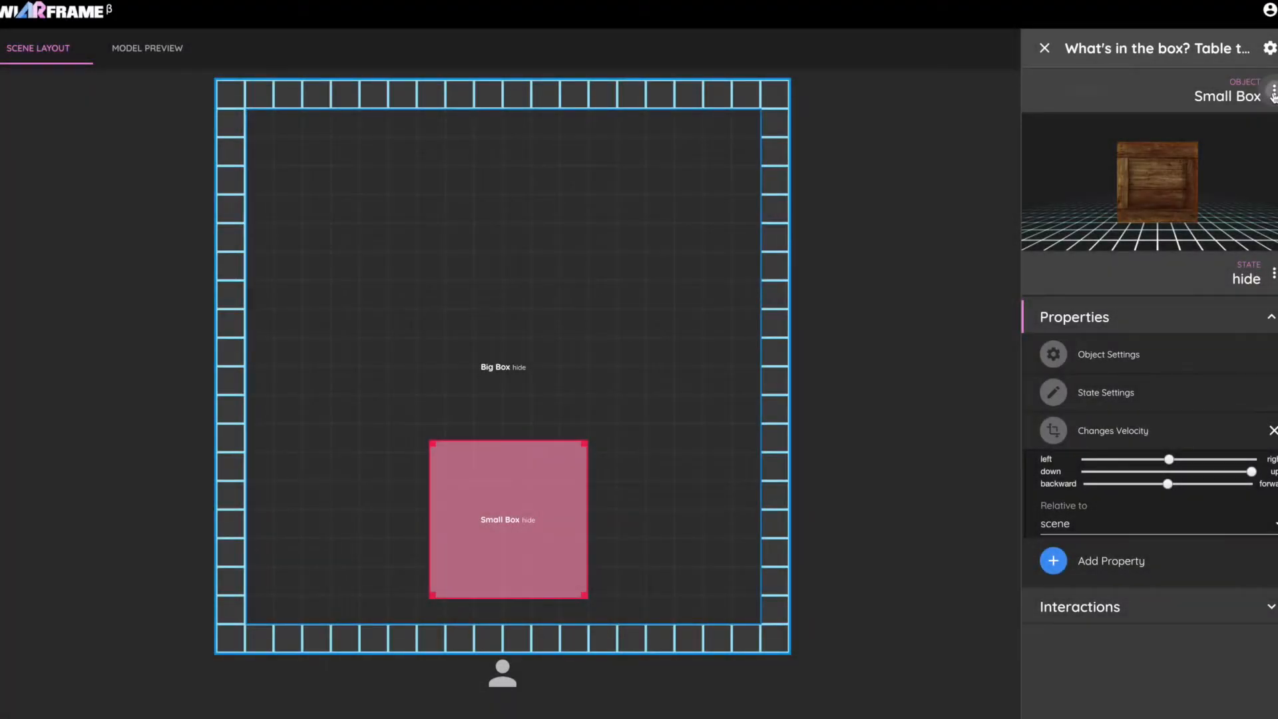
# Create a new model object named "Banana".
pyautogui.click(1261, 100)
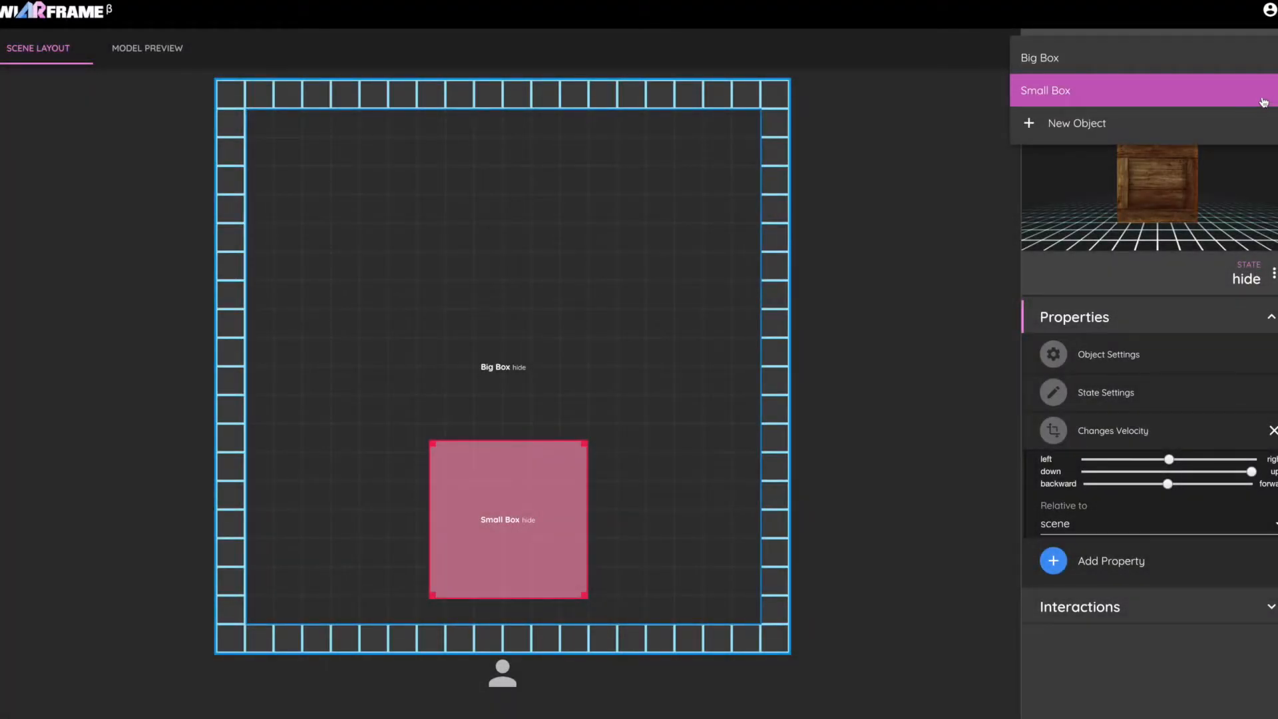
pyautogui.click(1216, 119)
pyautogui.click(551, 335)
pyautogui.click(555, 330)
pyautogui.click(552, 383)
pyautogui.write('Banana')
pyautogui.click(571, 442)
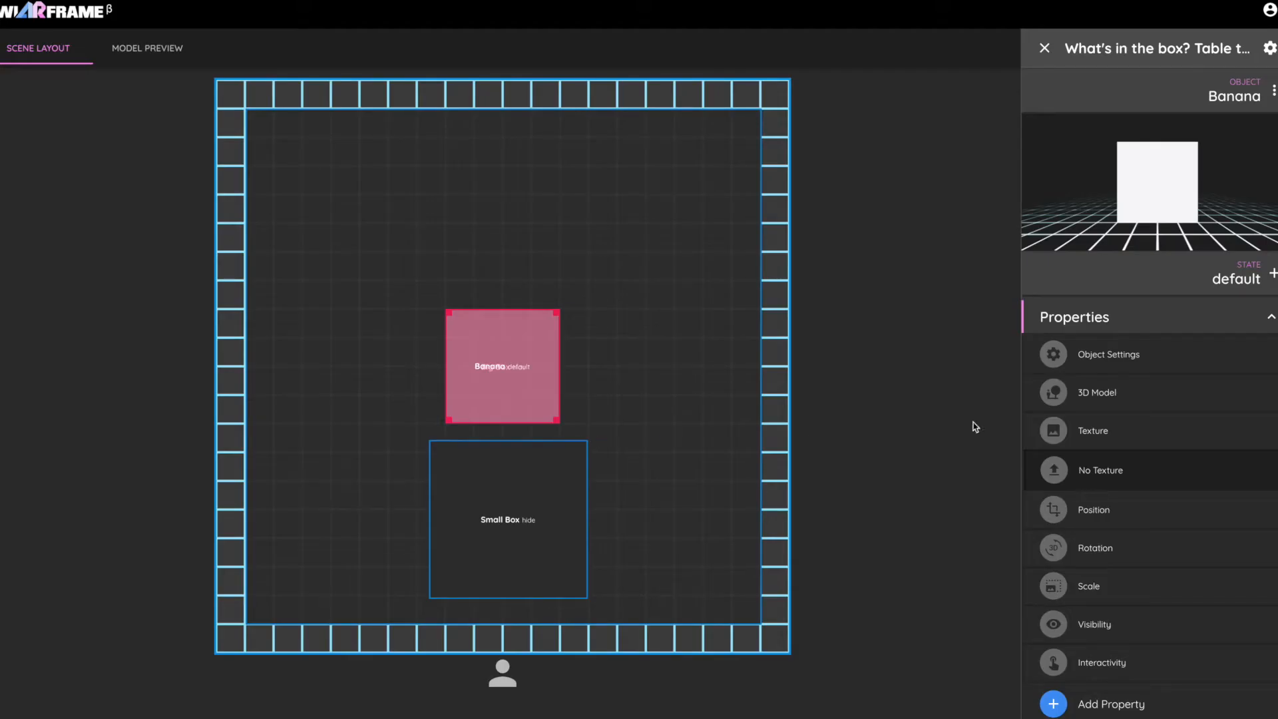
# Assign the banana 3D model from the prototype collection to the Banana object.
pyautogui.click(1141, 396)
pyautogui.click(1092, 432)
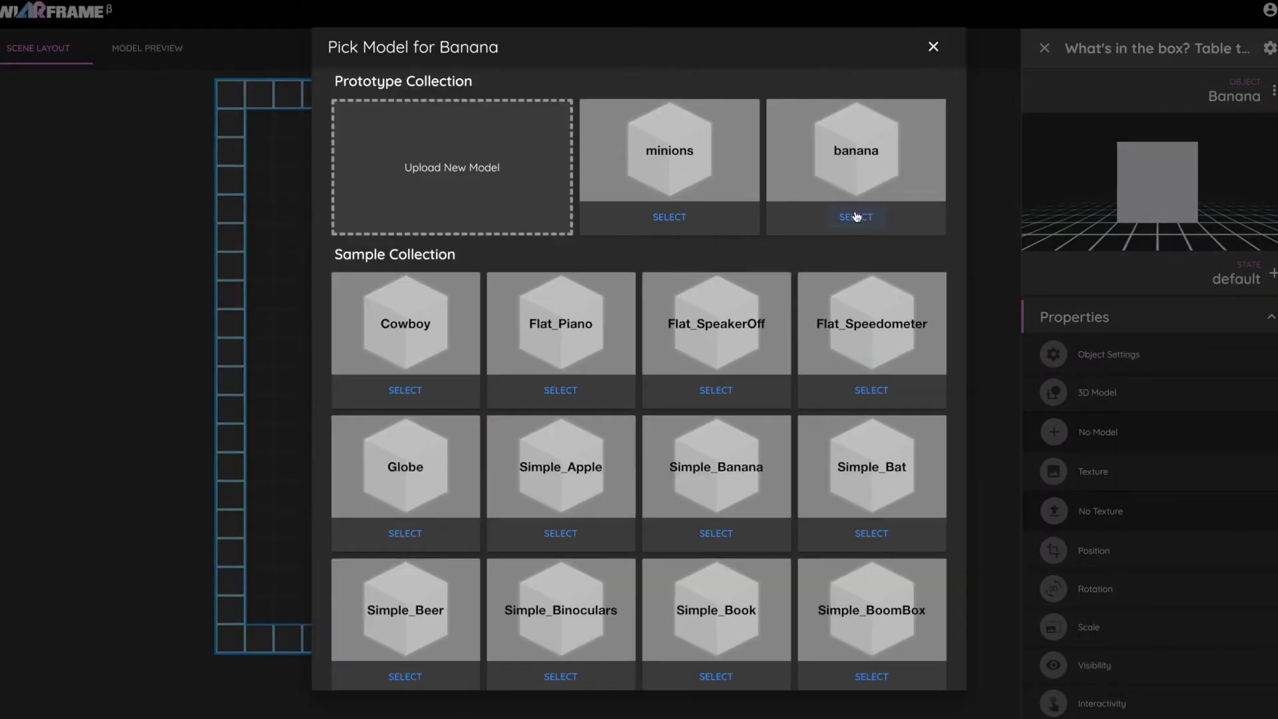
pyautogui.click(857, 217)
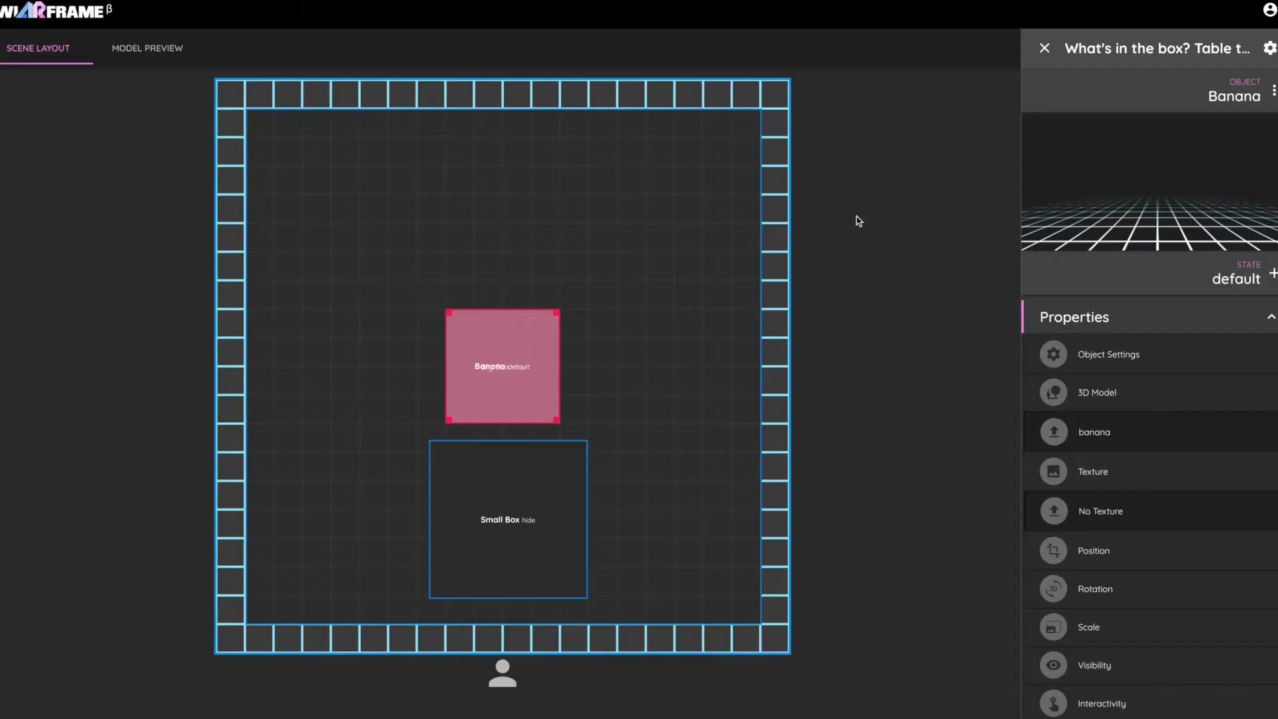
# Apply the banana texture from the prototype collection to the Banana object and place it inside the Small Box footprint.
pyautogui.click(1095, 522)
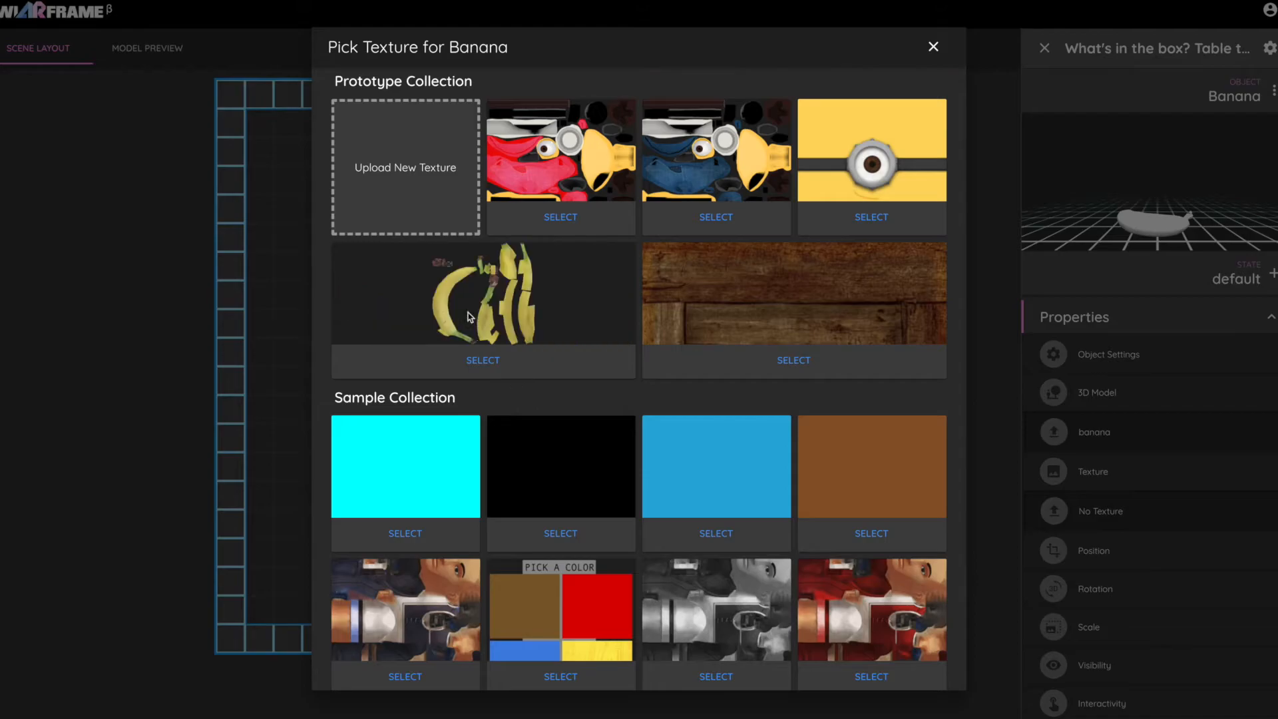
pyautogui.click(482, 360)
pyautogui.moveTo(514, 356); pyautogui.dragTo(519, 511)
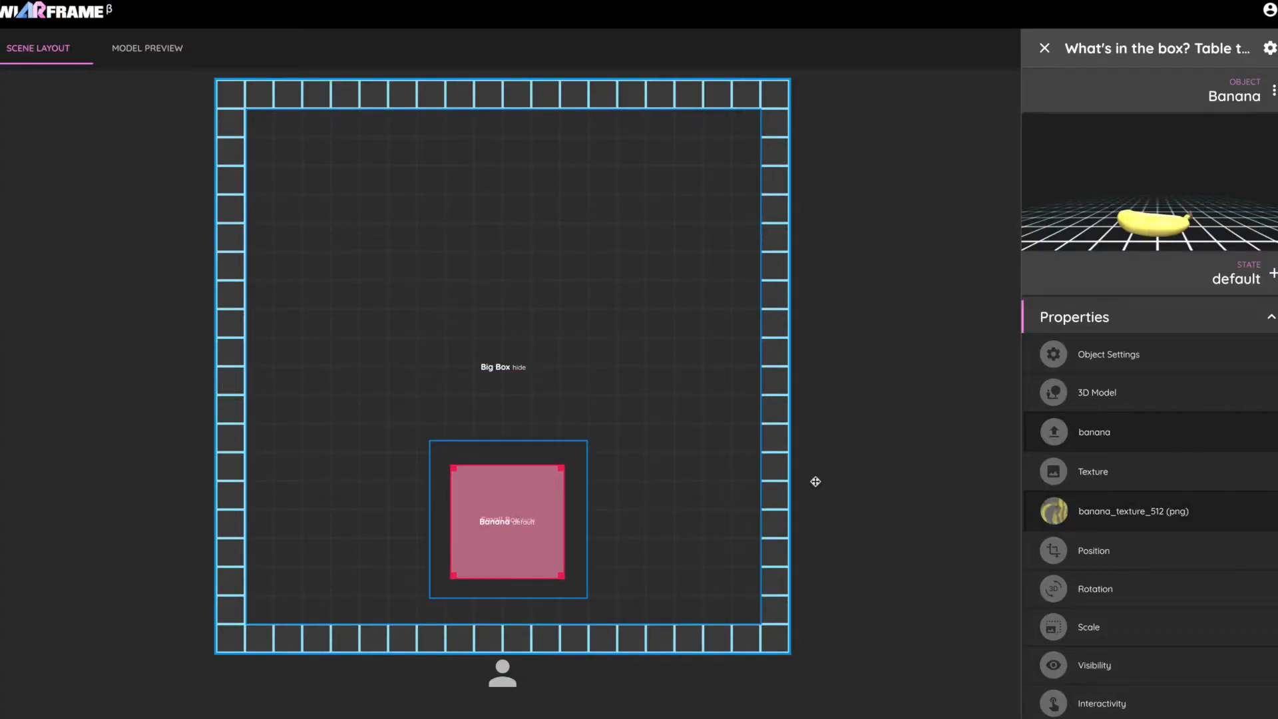
# Add a property to the Banana's default state that lets the user move it.
pyautogui.scroll(-2, 1227, 522)
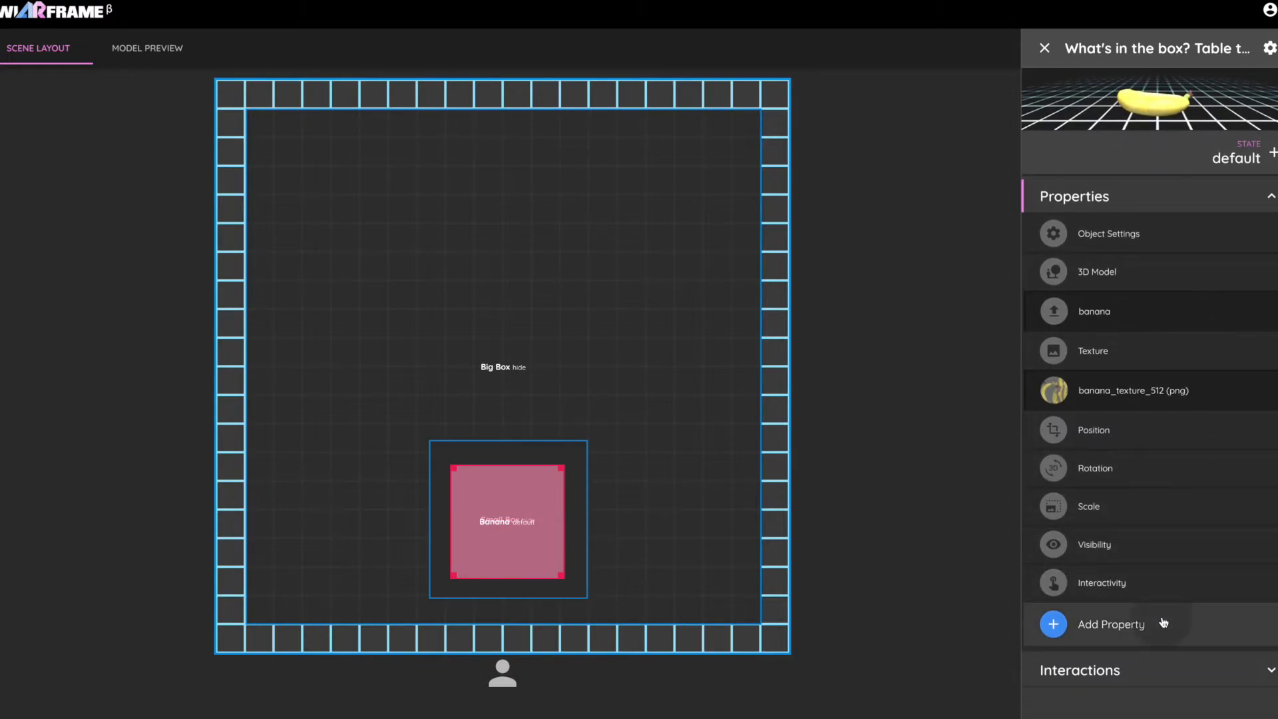
pyautogui.click(1163, 623)
pyautogui.click(1131, 650)
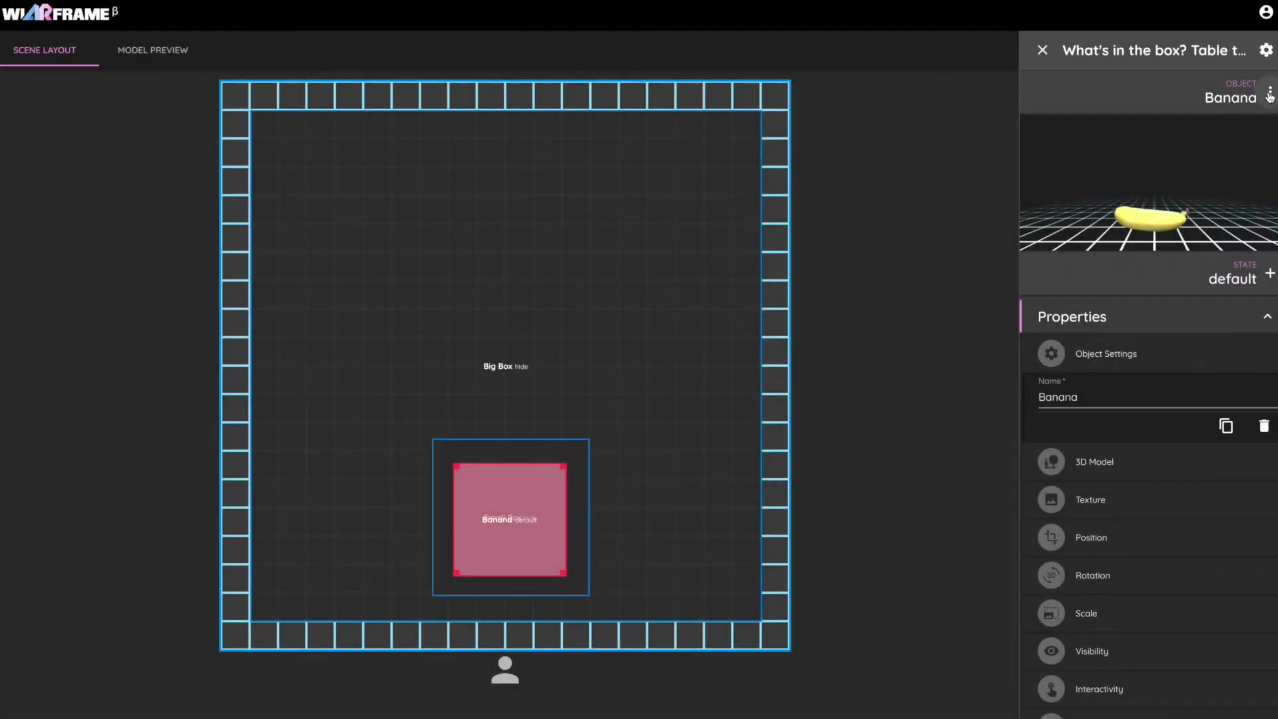
# Create a new model object named "Minion".
pyautogui.click(1238, 110)
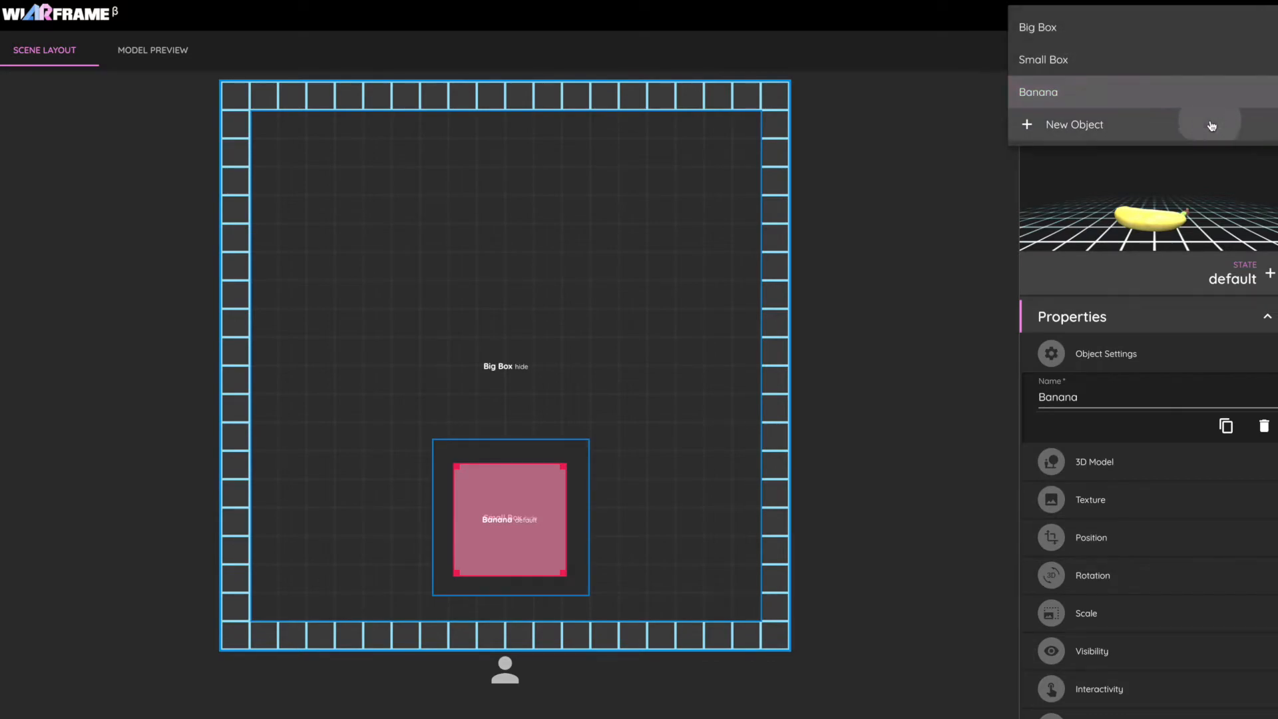
pyautogui.click(1209, 125)
pyautogui.click(583, 339)
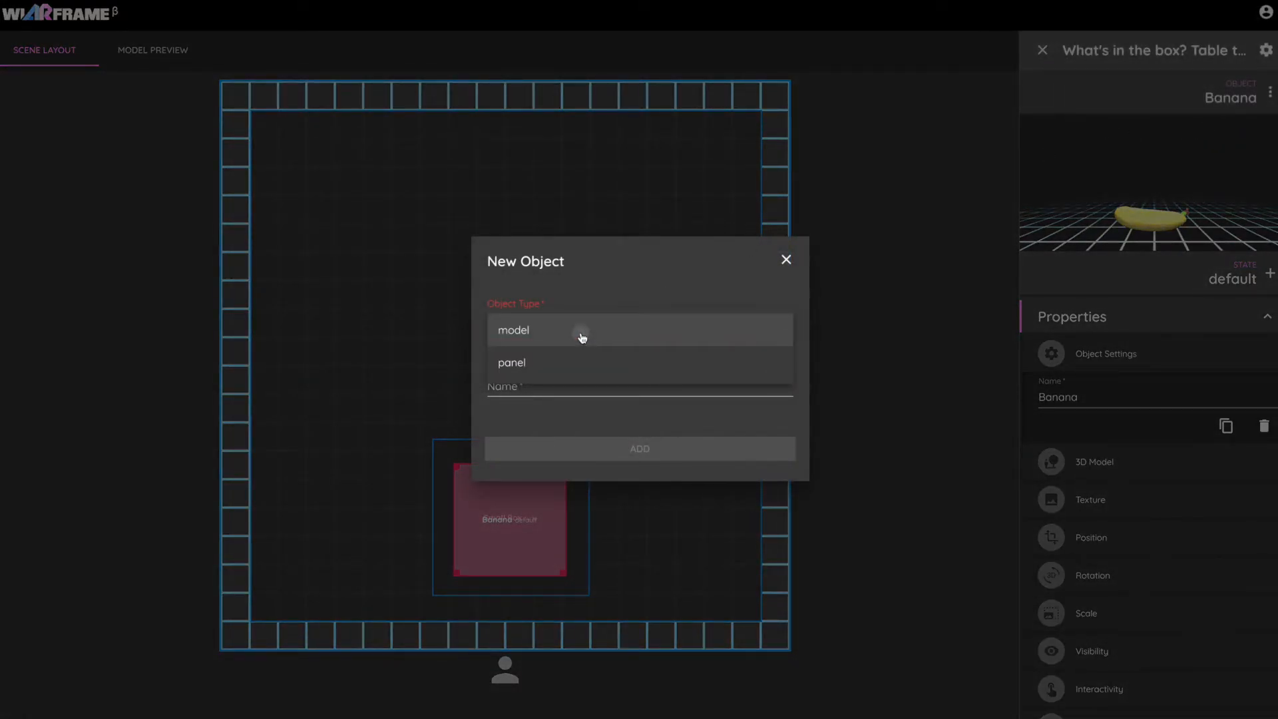
pyautogui.click(579, 328)
pyautogui.click(559, 377)
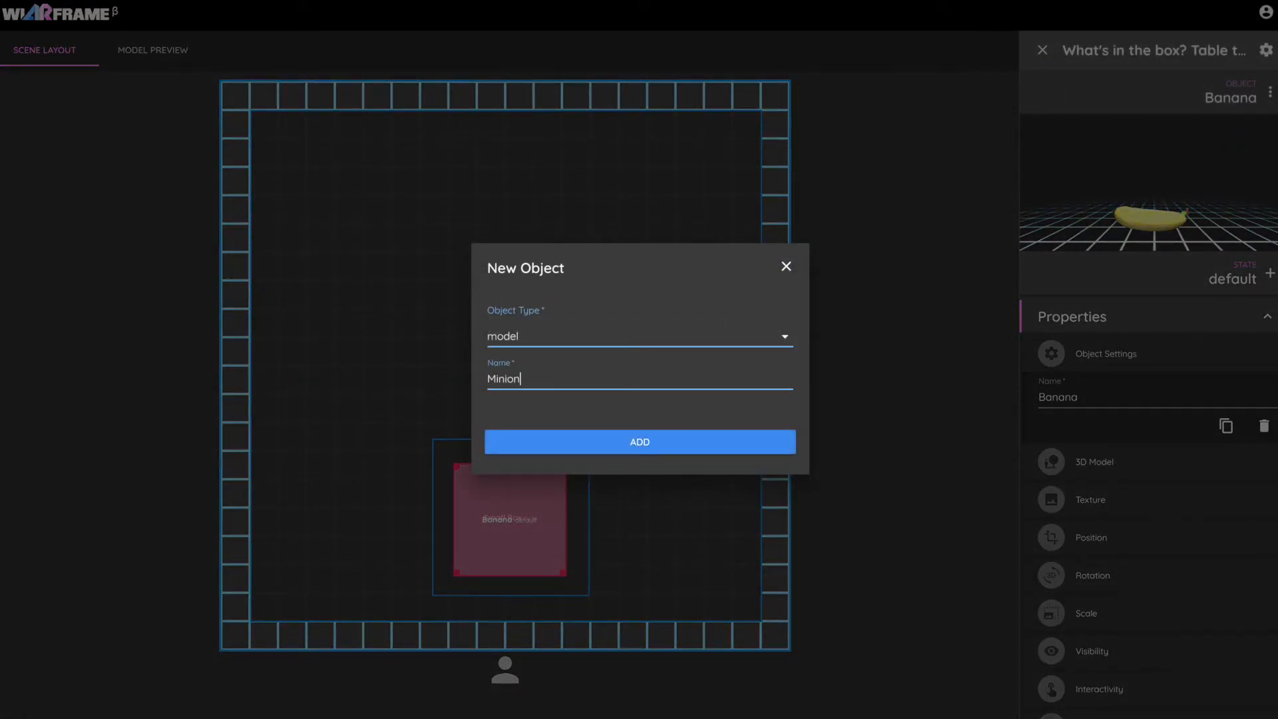
pyautogui.write('Minion')
pyautogui.click(619, 442)
# Assign the minions 3D model and the blue minion texture from the prototype collection to the Minion object.
pyautogui.click(1122, 461)
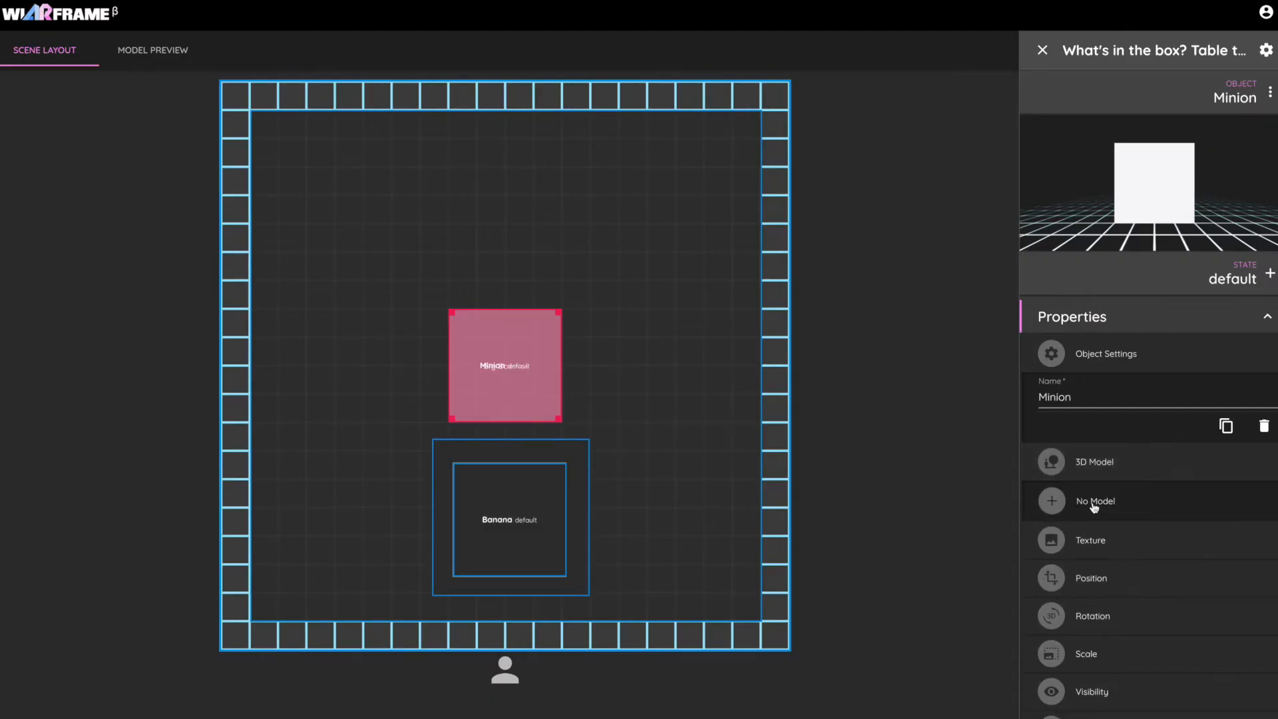
pyautogui.click(1093, 505)
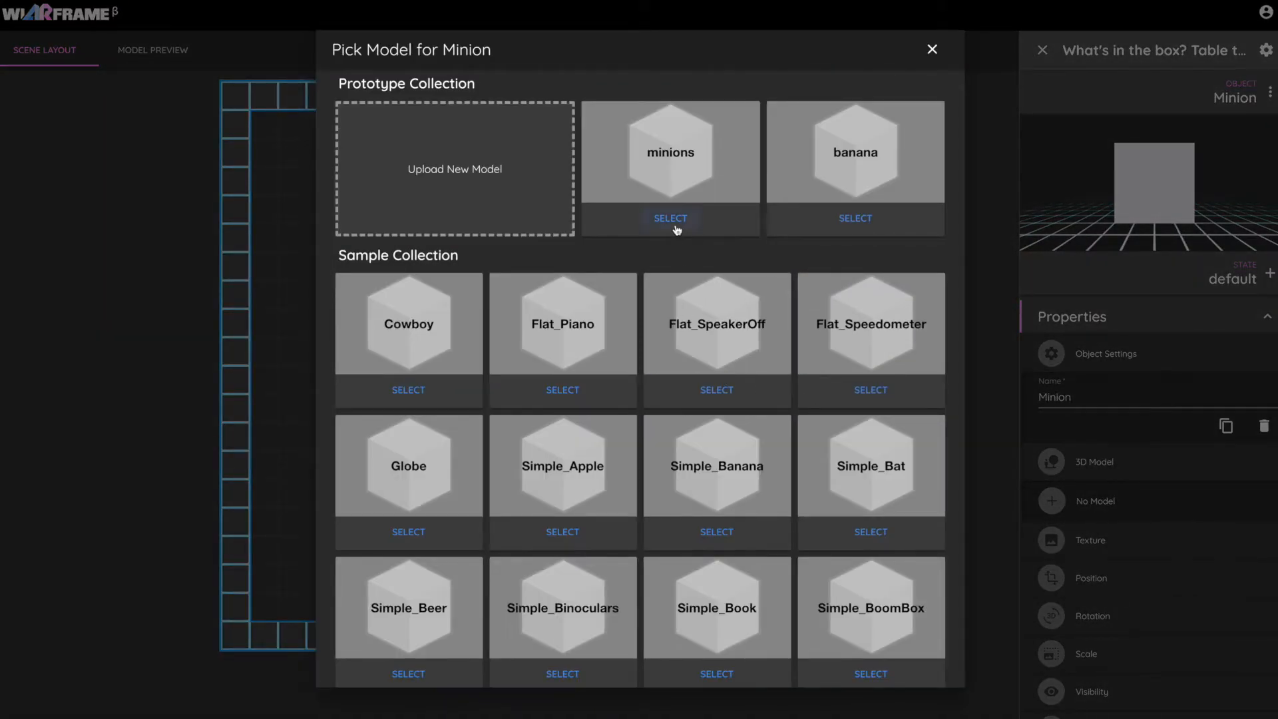
pyautogui.click(672, 219)
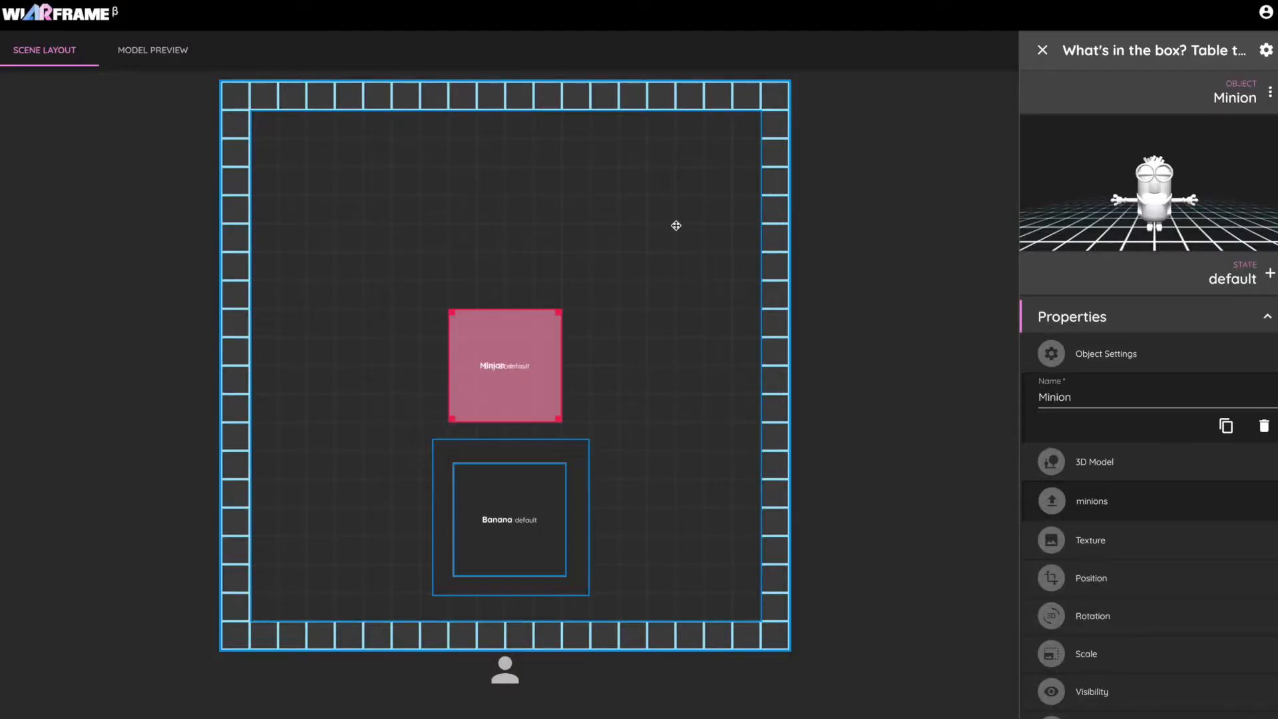
pyautogui.click(1144, 538)
pyautogui.click(1105, 581)
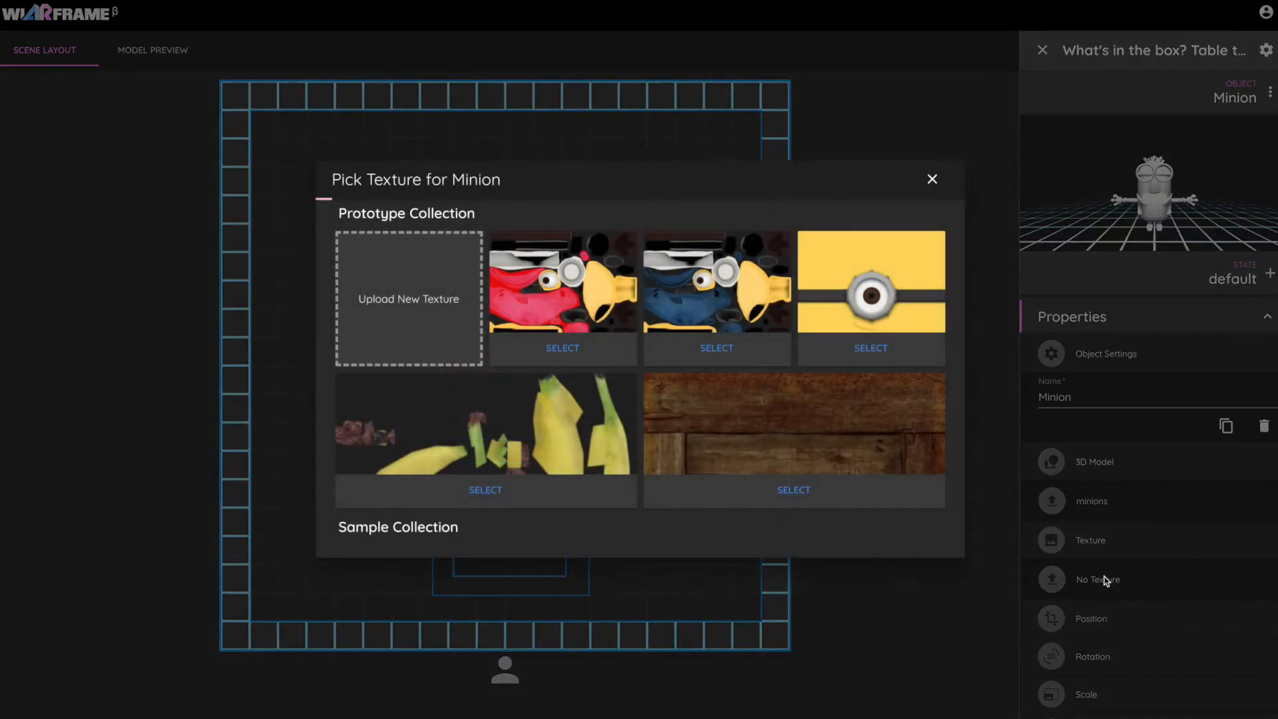
pyautogui.click(706, 214)
# Enlarge the Minion to about 10 grid squares wide and center it behind the Banana in the scene layout.
pyautogui.scroll(-3, 1049, 549)
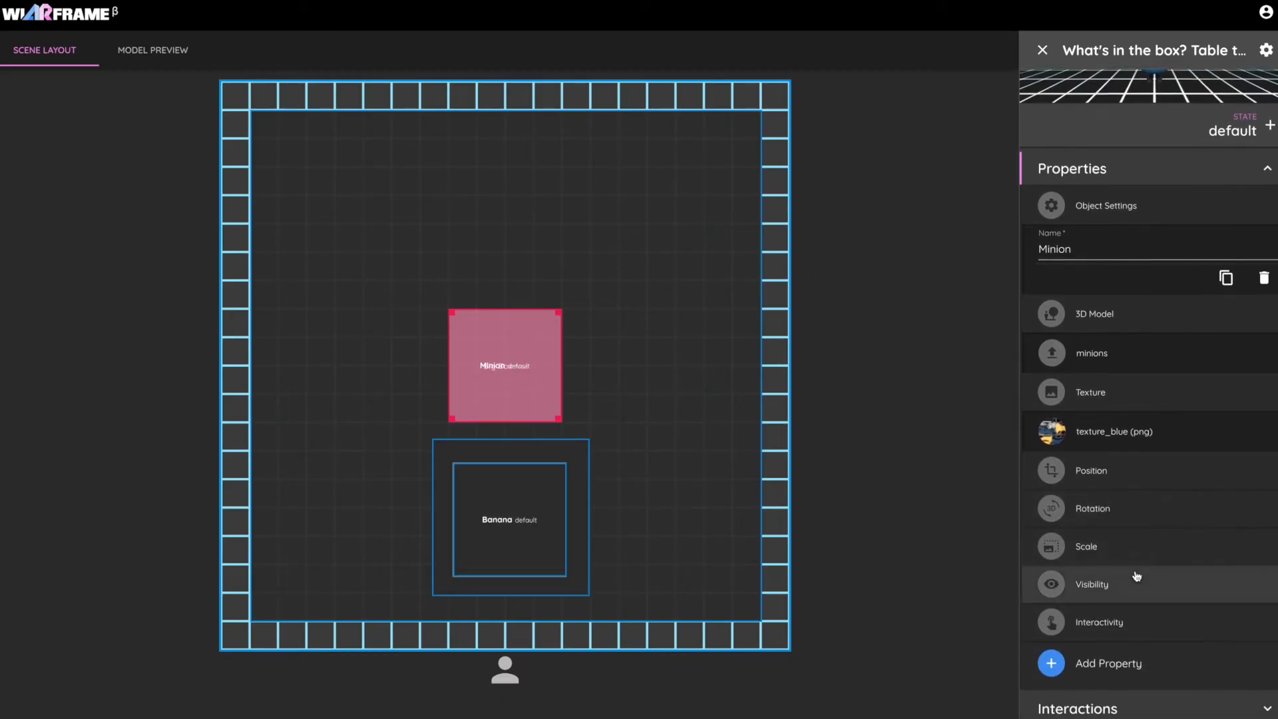
pyautogui.moveTo(560, 310); pyautogui.dragTo(674, 137)
pyautogui.moveTo(578, 298); pyautogui.dragTo(557, 298)
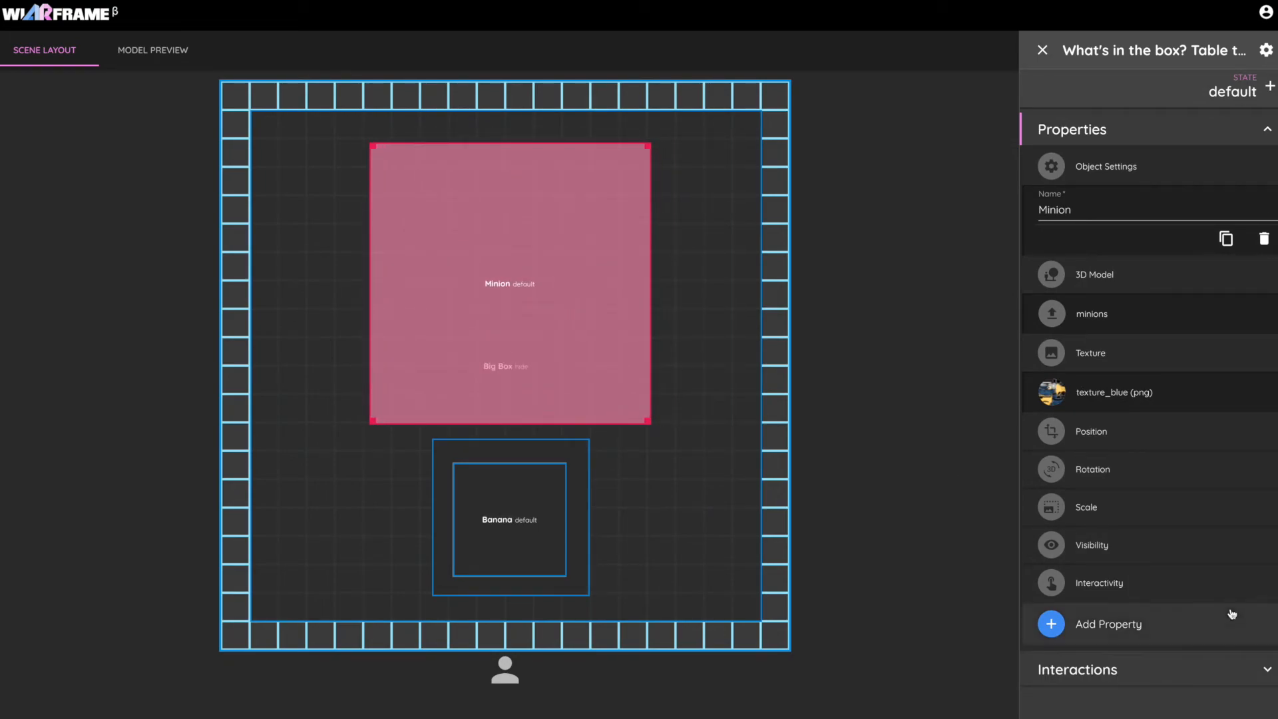
# Add a Rotation Binding property to the Minion with Banana as its target and "look at" as the binding type.
pyautogui.click(1203, 625)
pyautogui.scroll(-3, 1192, 629)
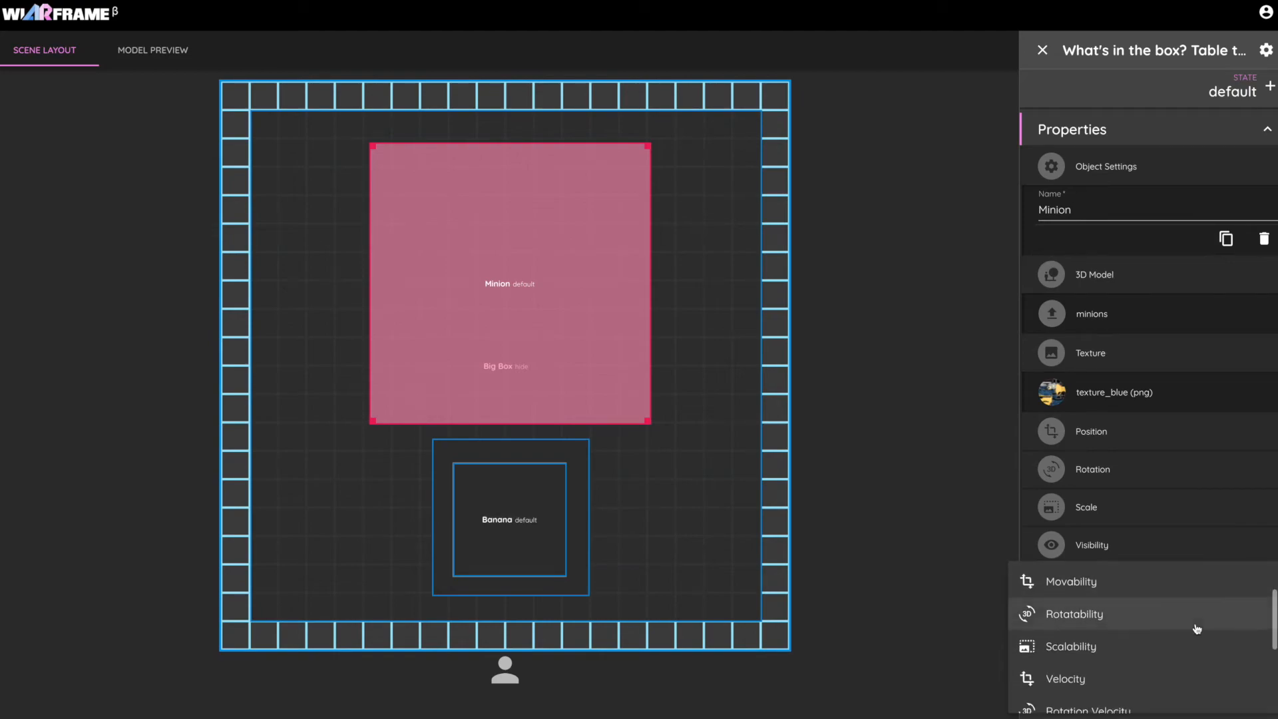
pyautogui.scroll(-2, 1175, 643)
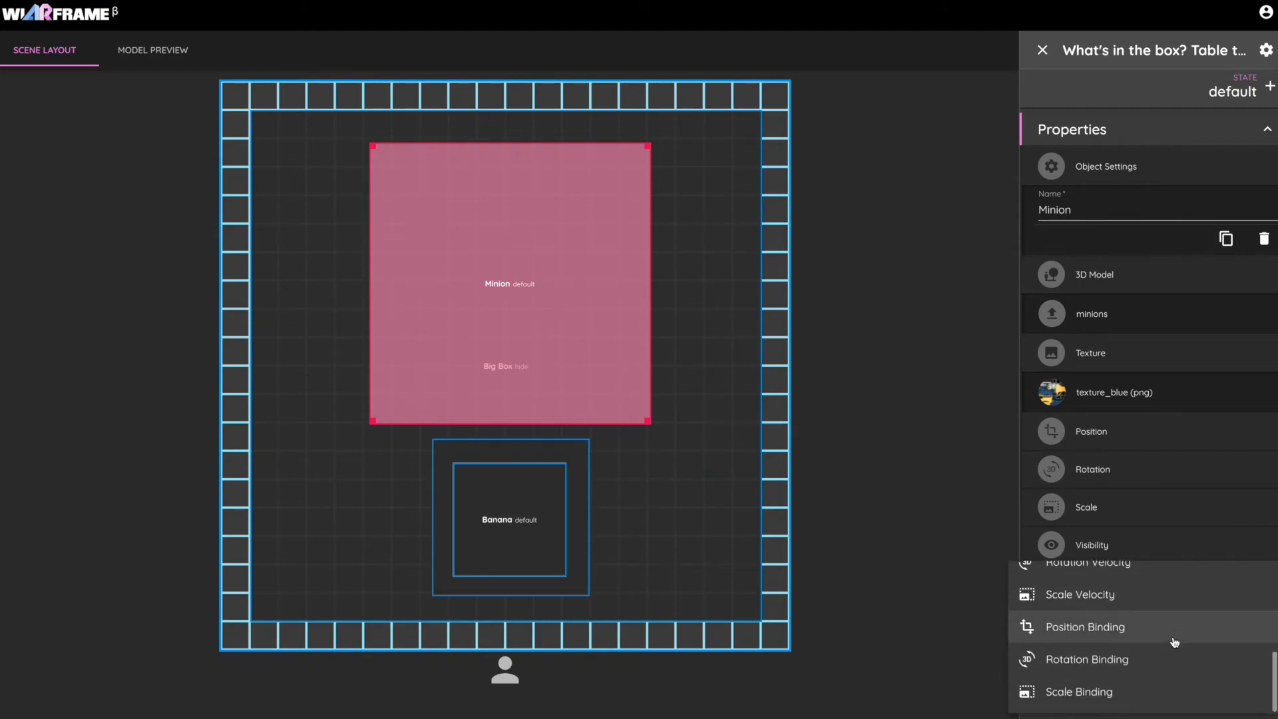
pyautogui.click(1143, 665)
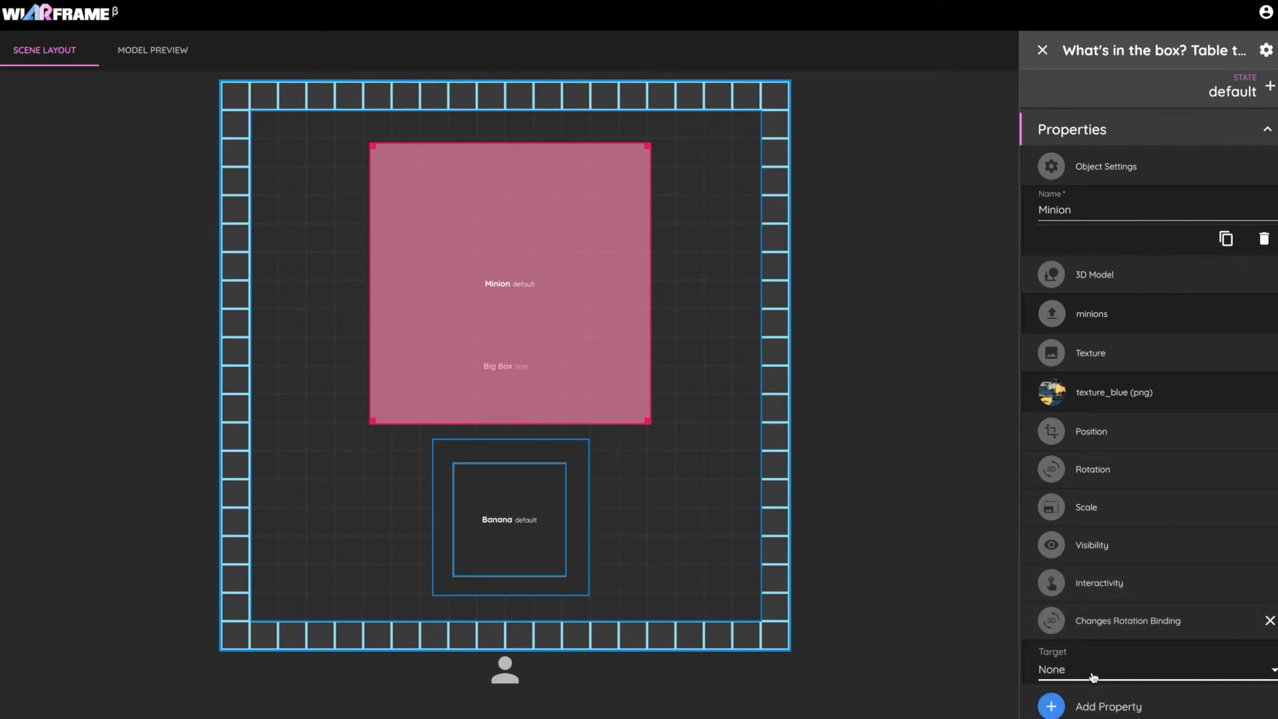
pyautogui.click(1094, 676)
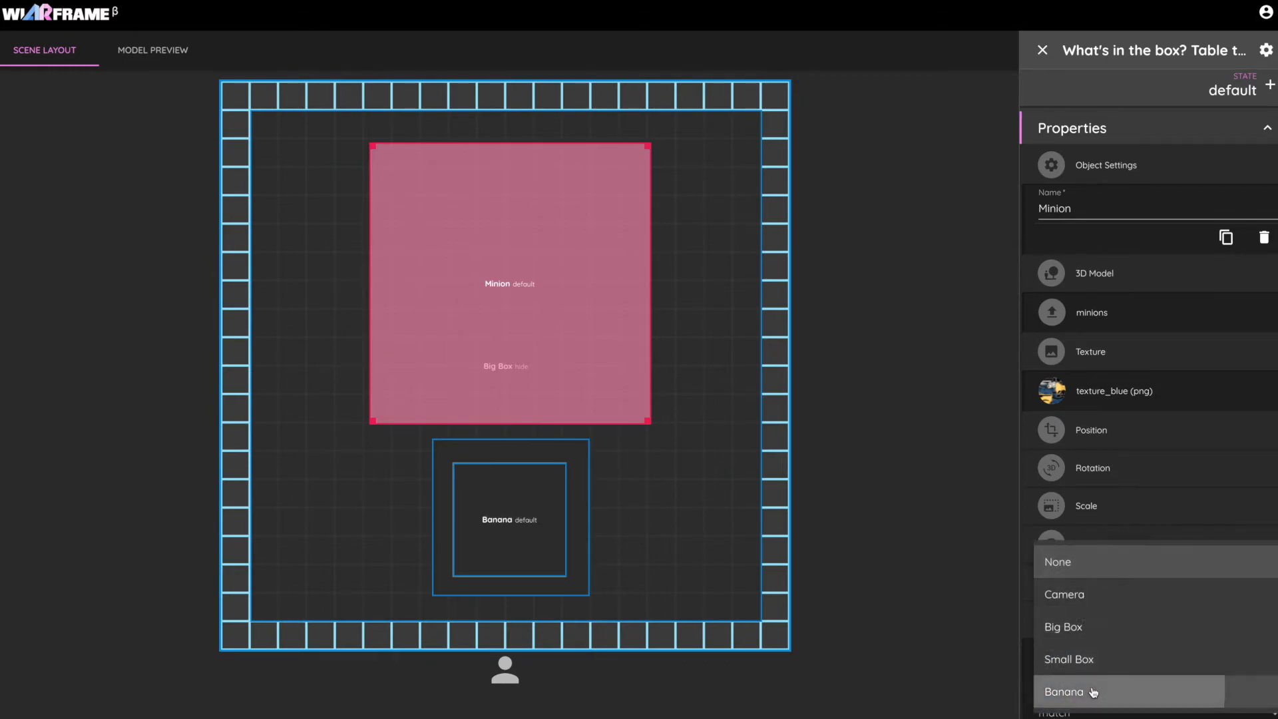
pyautogui.click(1094, 693)
pyautogui.scroll(-2, 1106, 661)
pyautogui.click(1087, 617)
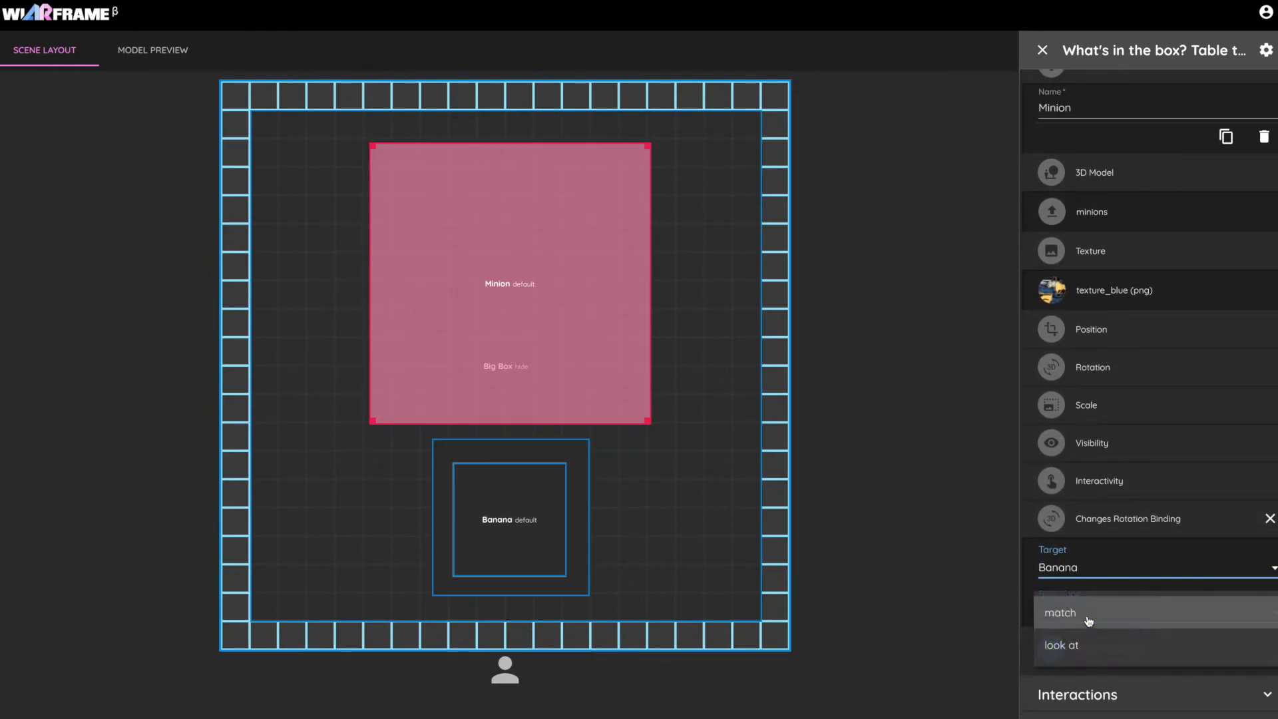
pyautogui.click(1103, 644)
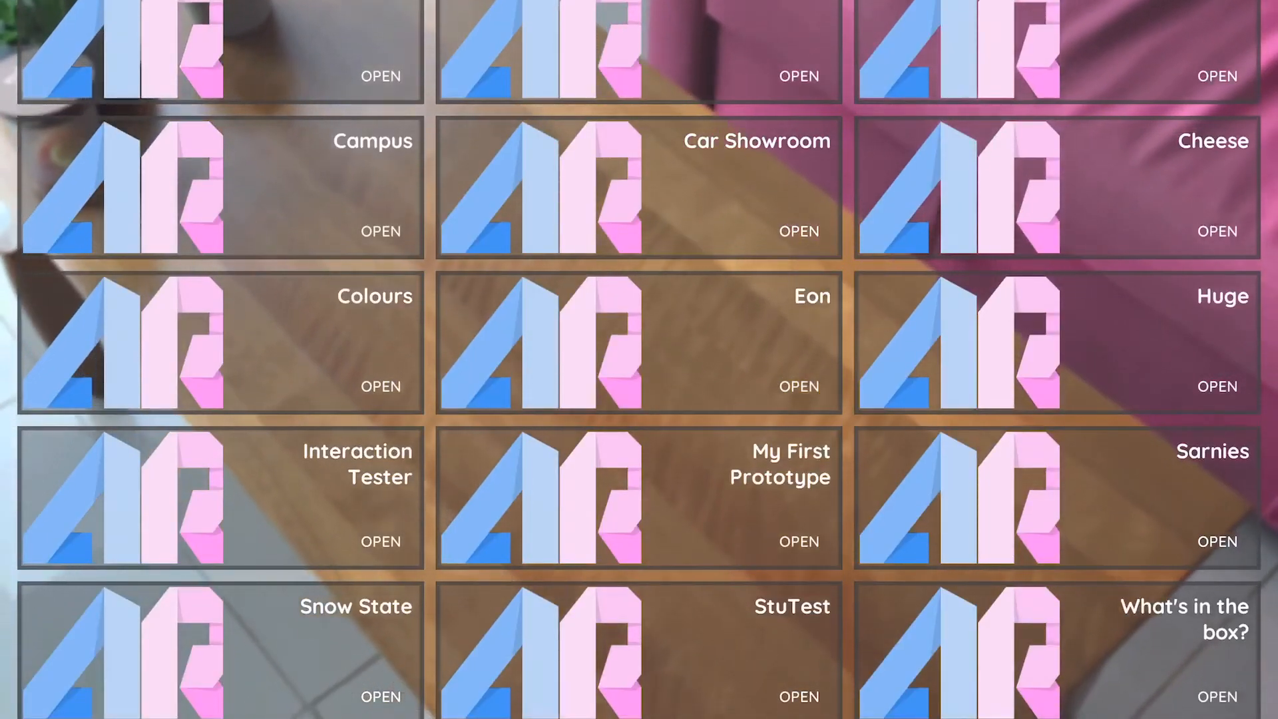
# Switch to the mobile AR viewer, open the "What's in the box?" prototype, and place its scene on the table.
pyautogui.moveTo(1127, 685); pyautogui.dragTo(1127, 554)
pyautogui.click(1217, 711)
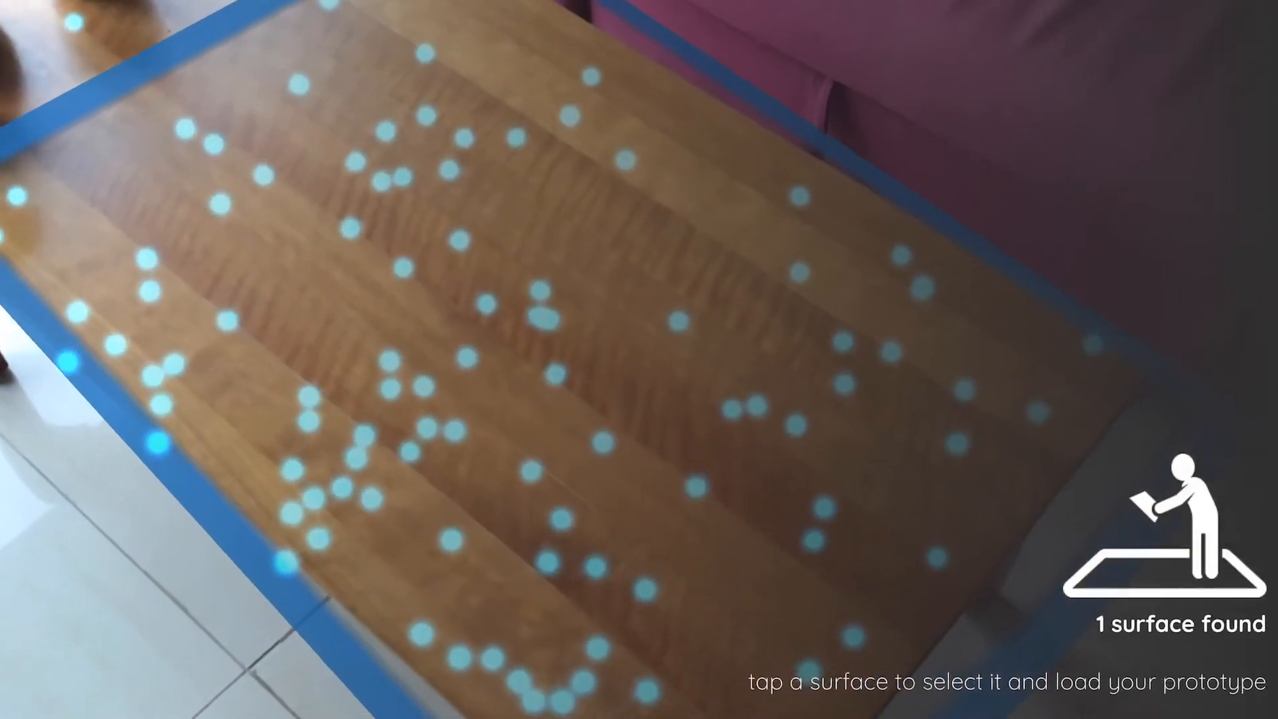
pyautogui.click(532, 359)
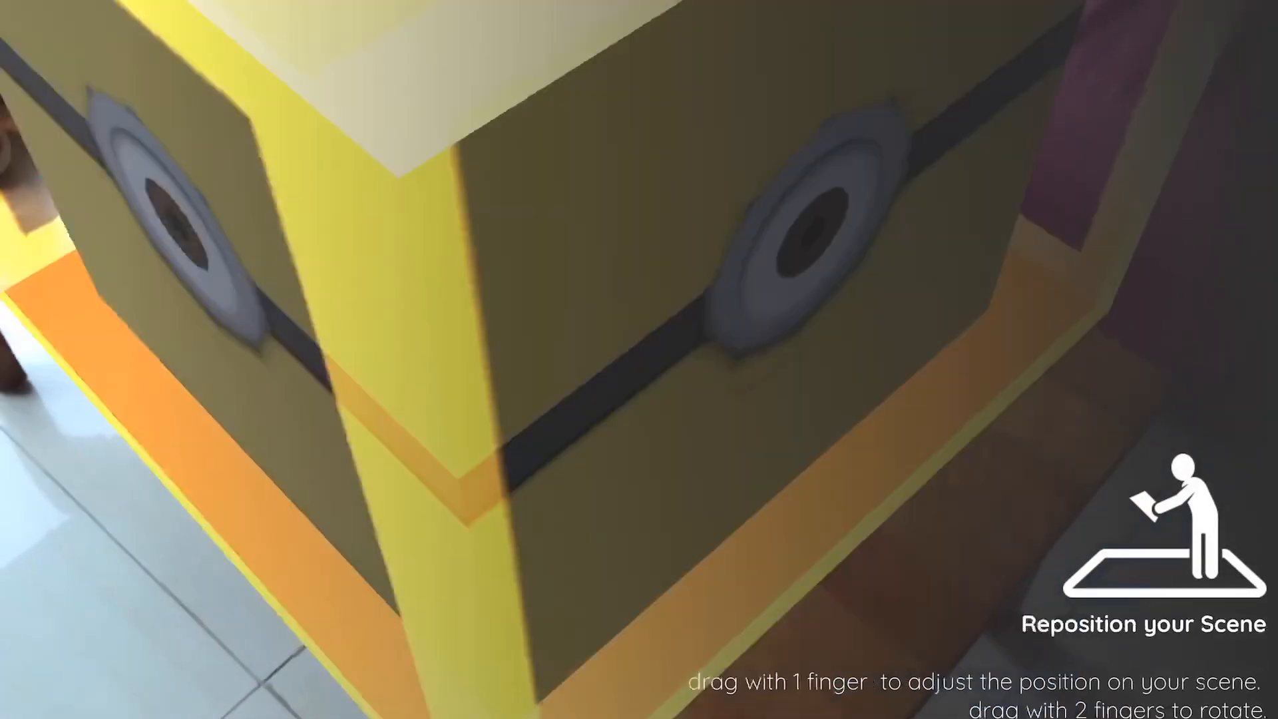